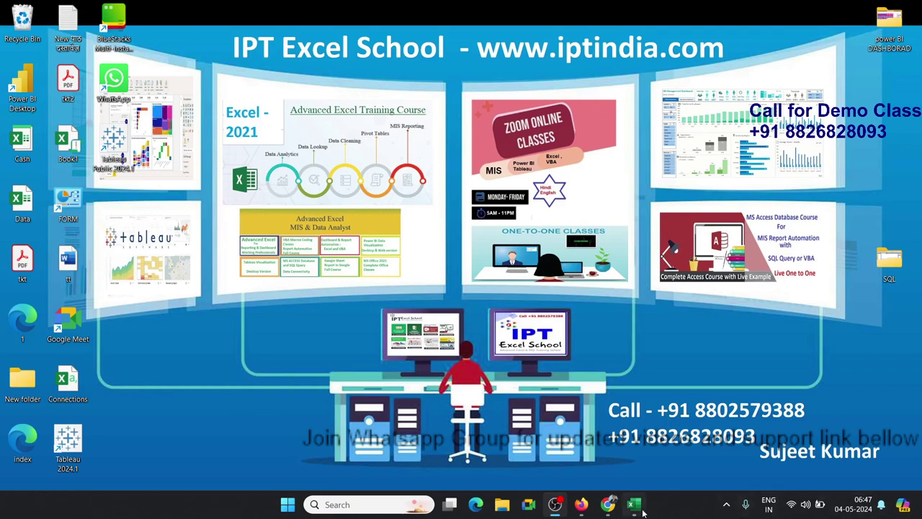
- Bring the Book1 workbook with the column A name list to the front
left_click(634, 505)
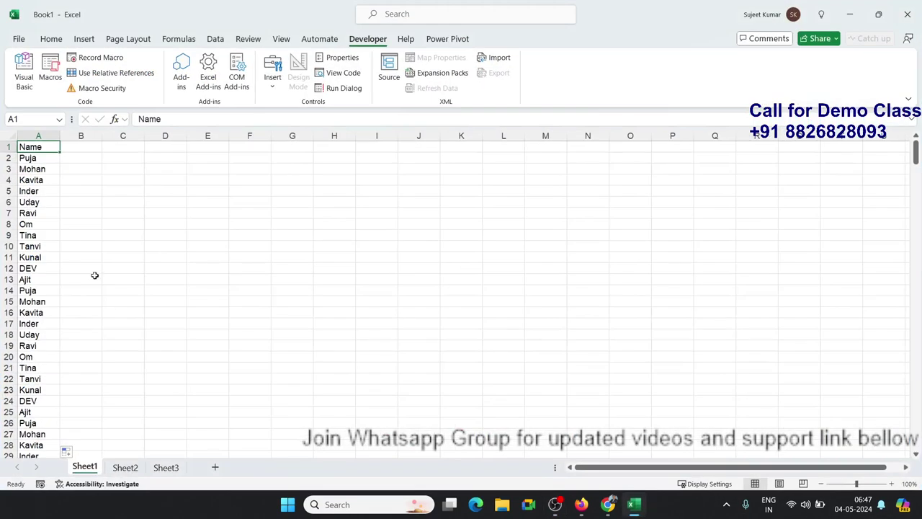
- Enter =UNIQUE(A:A) in cell F3 to spill the distinct names
left_click(81, 214)
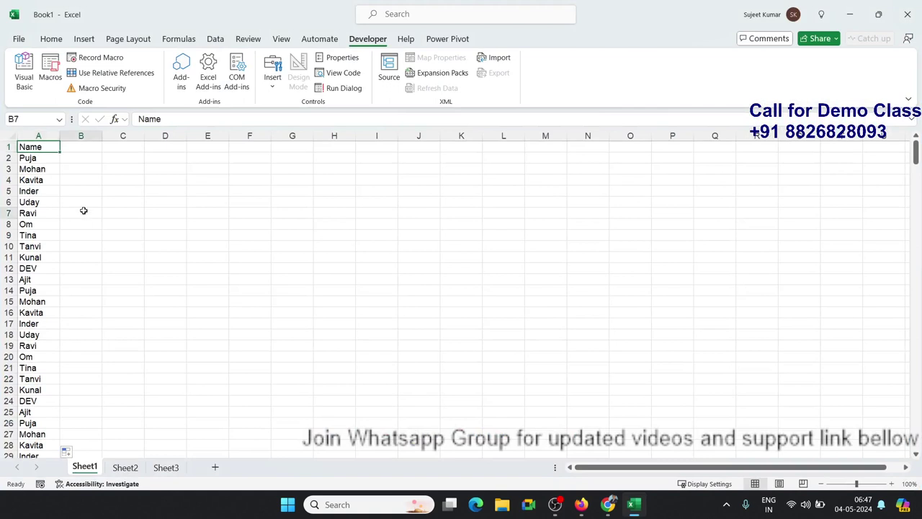
left_click(38, 136)
left_click(33, 158)
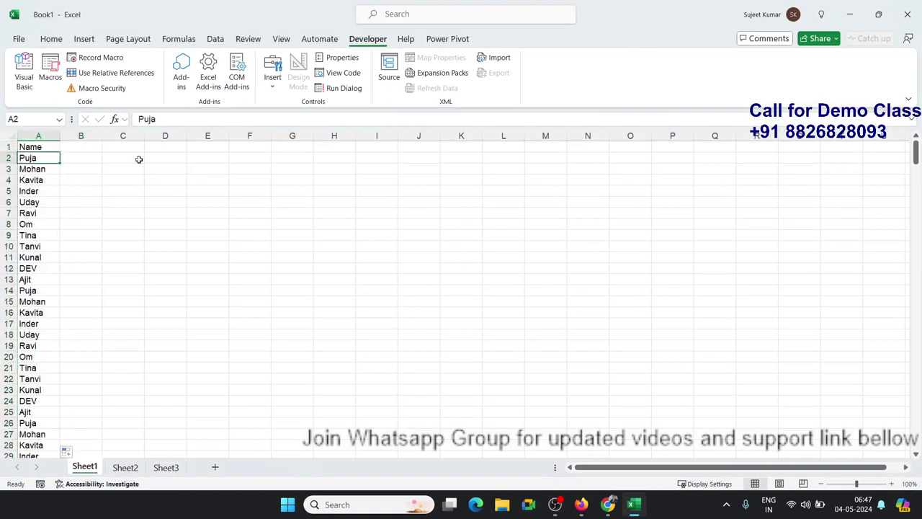
left_click(293, 171)
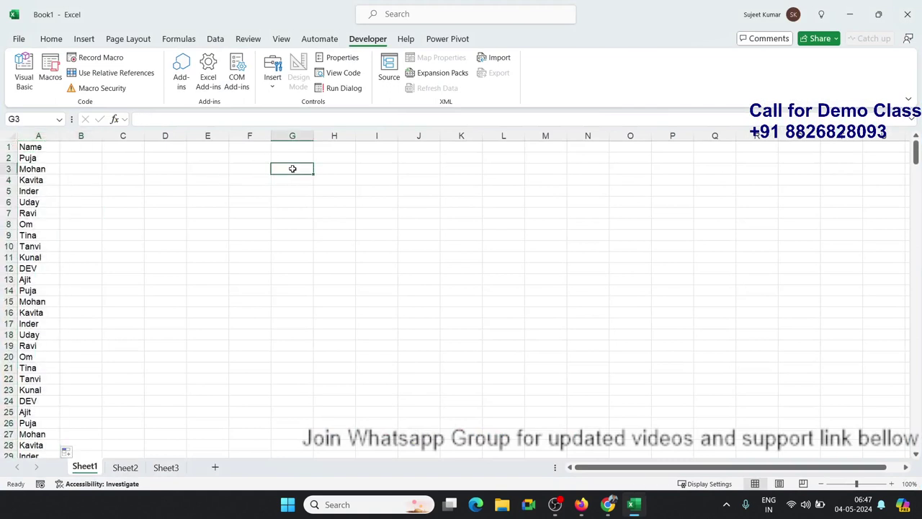
left_click(255, 165)
type("=")
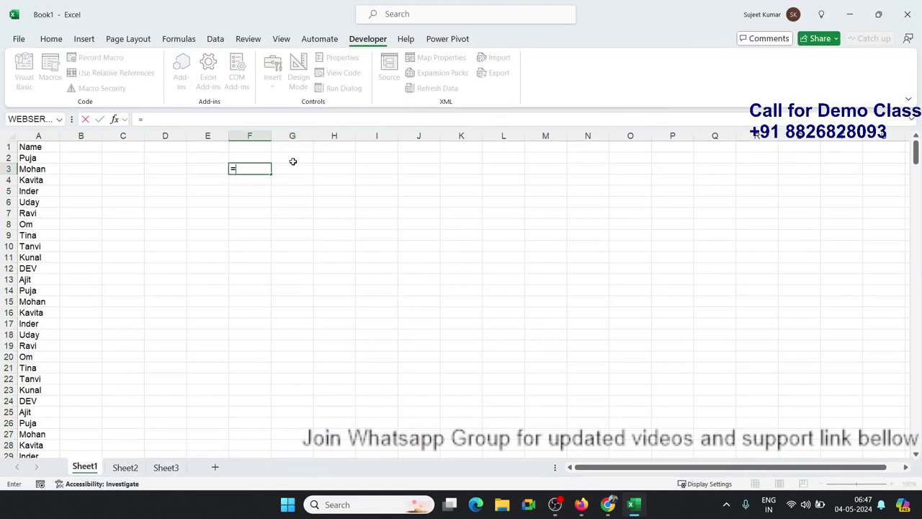
type("uni")
key("Down")
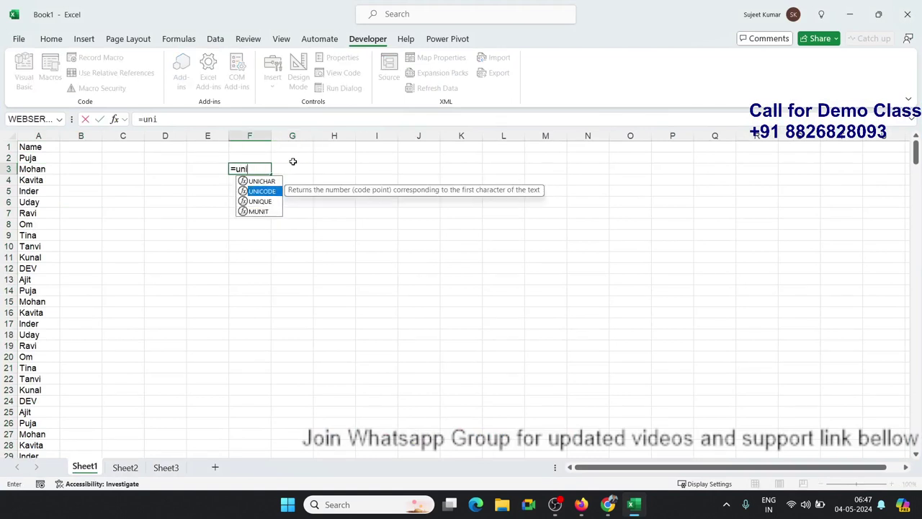
key("Down")
key("Down")
key("Up")
key("Tab")
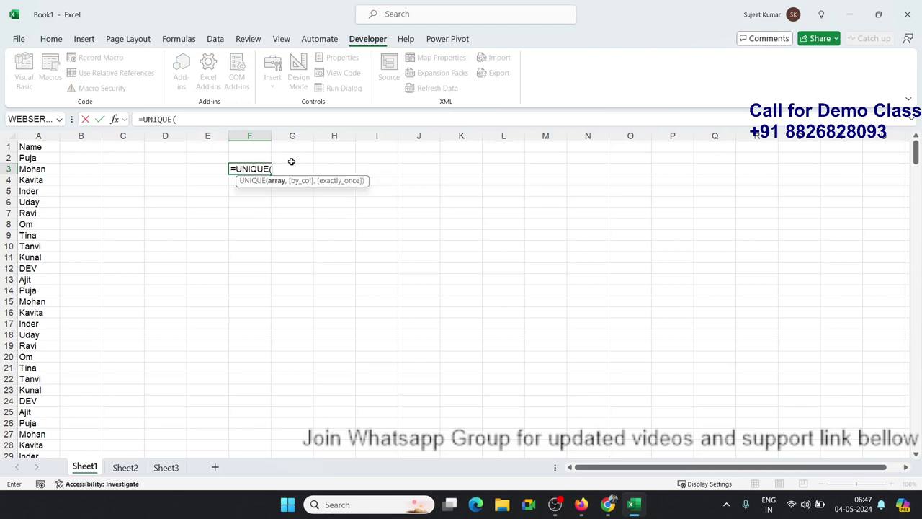
left_click(48, 136)
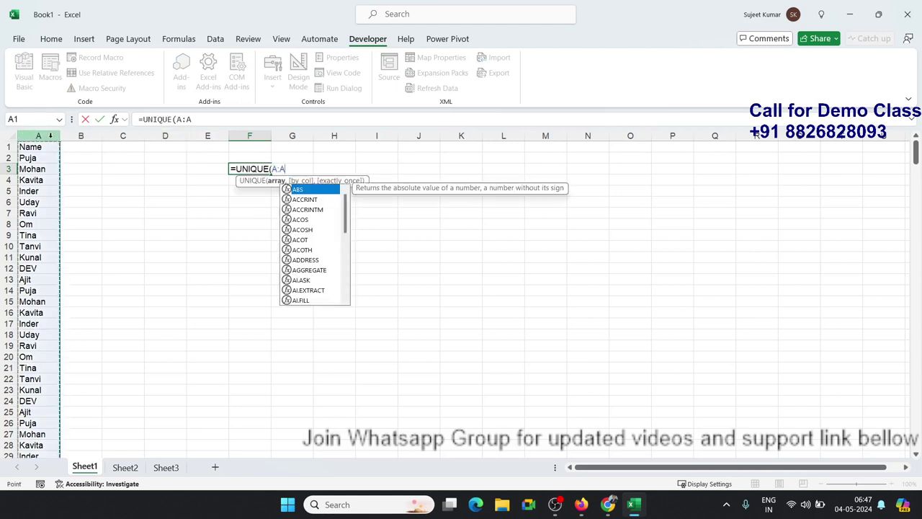
key("Return")
- Select all of column A and copy it
key("Up")
key("Left")
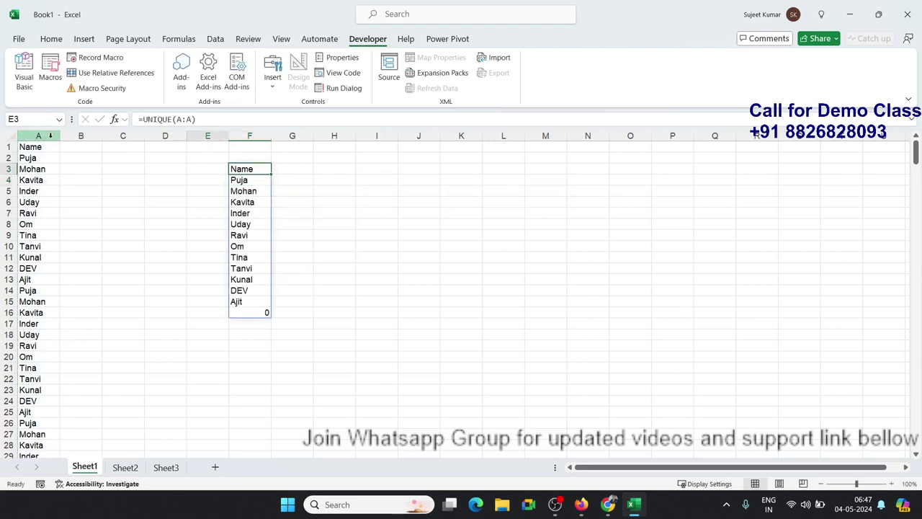
key("Left")
key("Left")
key("Left")
key("Left")
key("ctrl+space")
key("ctrl+c")
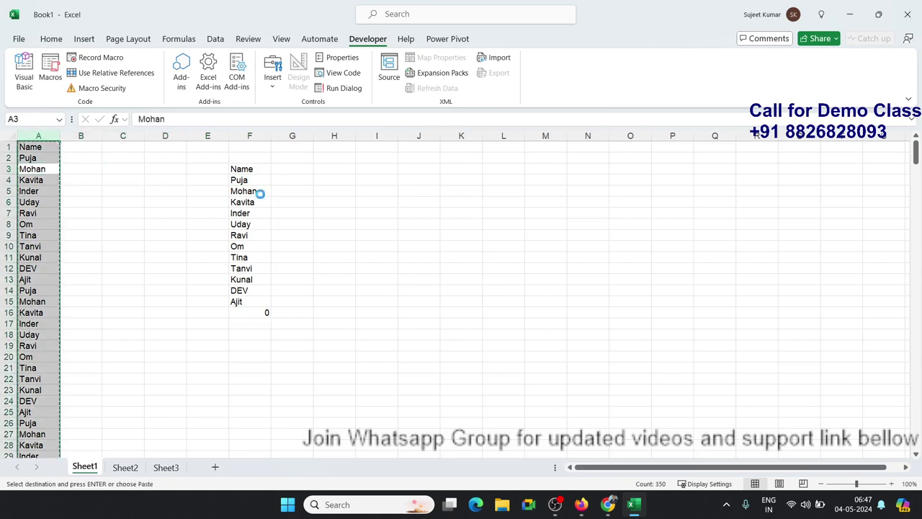
- Paste the names into column L starting at L1 and remove duplicates there
left_click(492, 148)
key("ctrl+v")
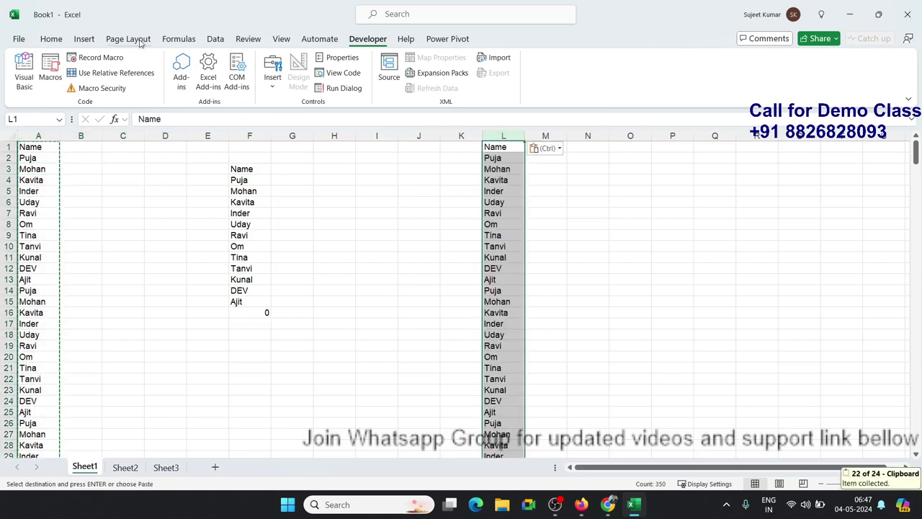
left_click(215, 39)
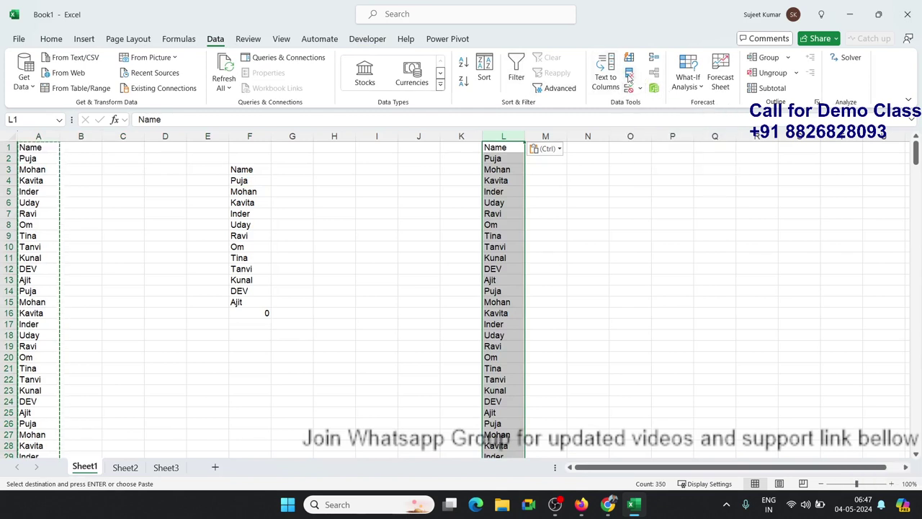
left_click(631, 74)
left_click(654, 281)
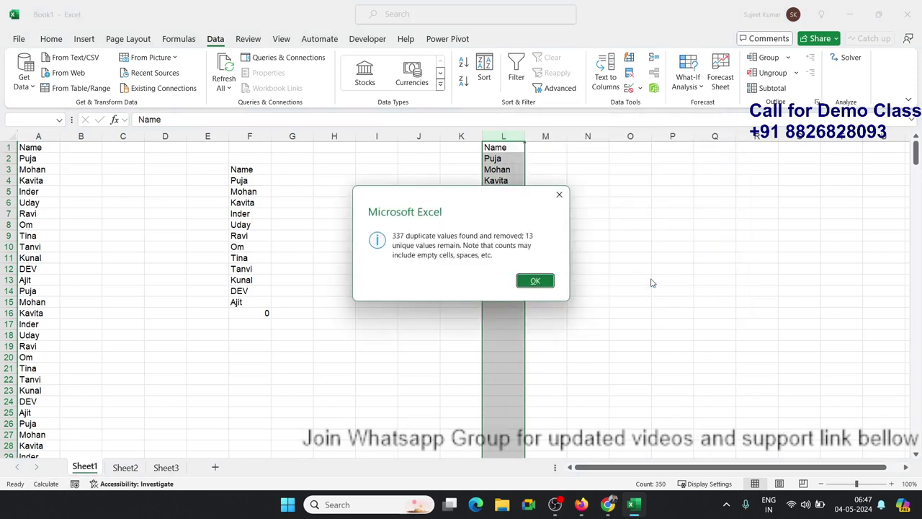
left_click(540, 281)
left_click(435, 259)
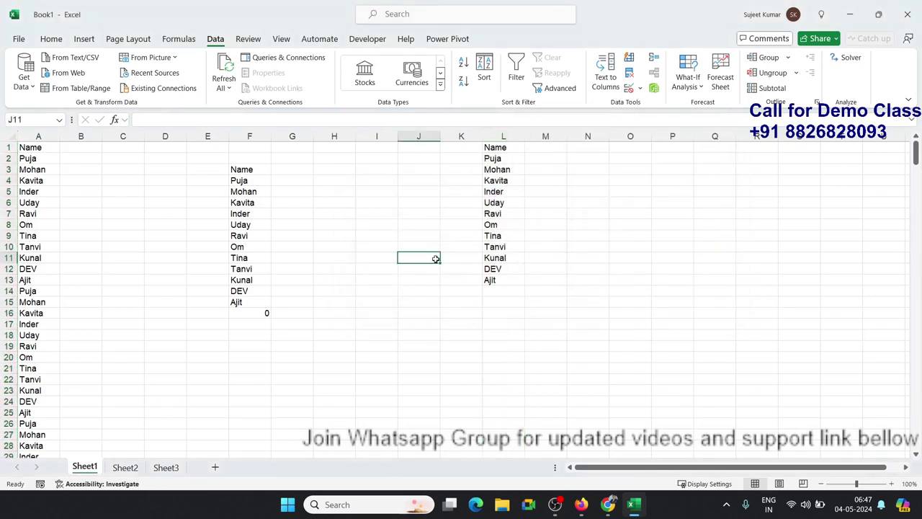
- Clear the contents of columns F through L
left_click(245, 147)
left_click_drag(250, 137, 504, 147)
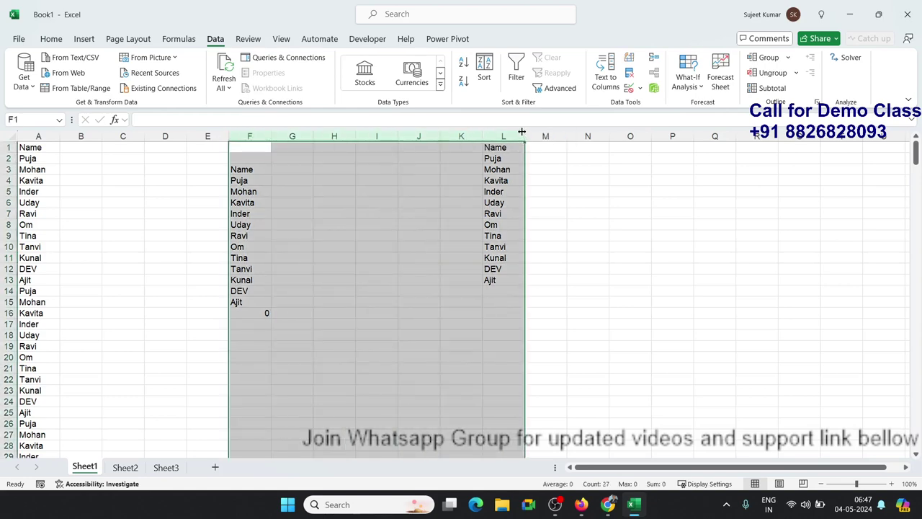
key("Delete")
left_click(658, 169)
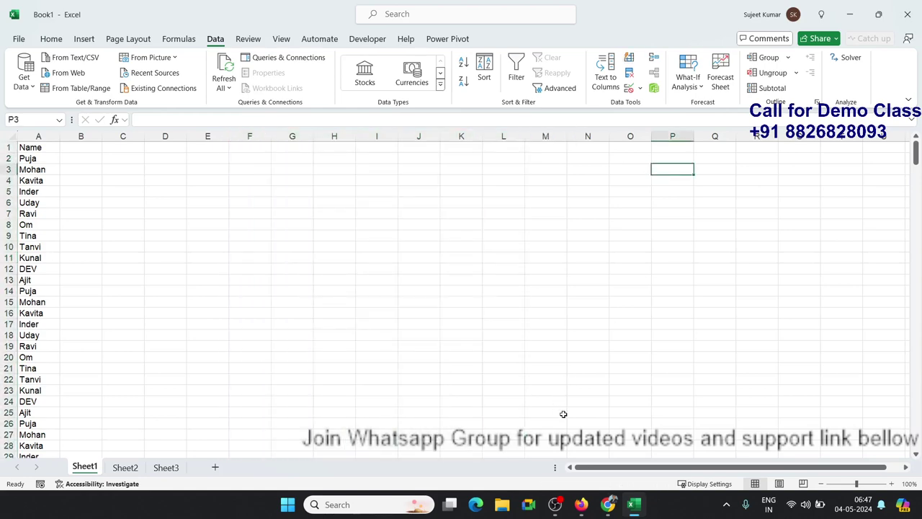
- Switch to the ChatGPT tab in the browser and confirm the GPT-3.5 model is selected
left_click(607, 505)
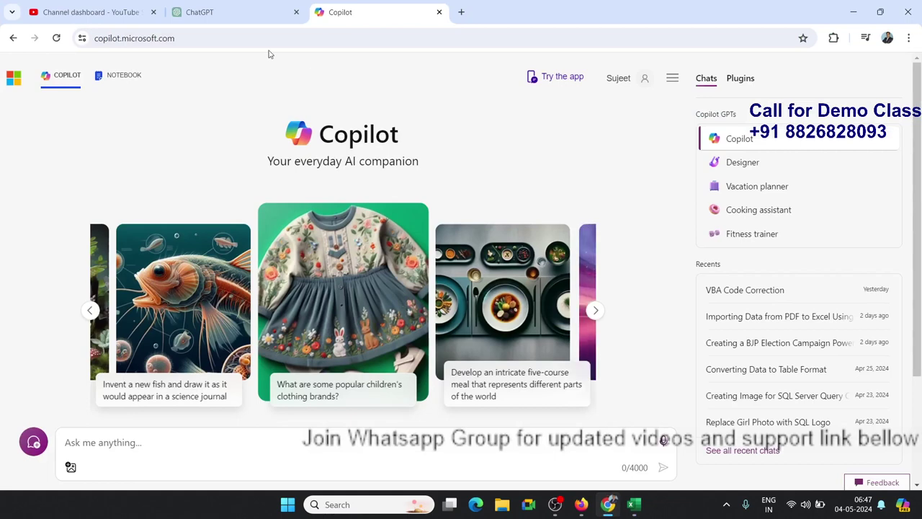
left_click(244, 19)
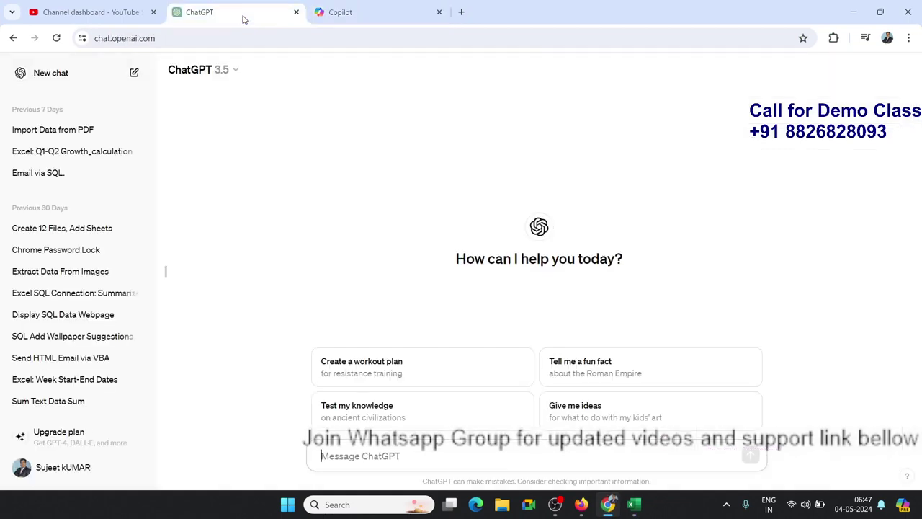
left_click(238, 68)
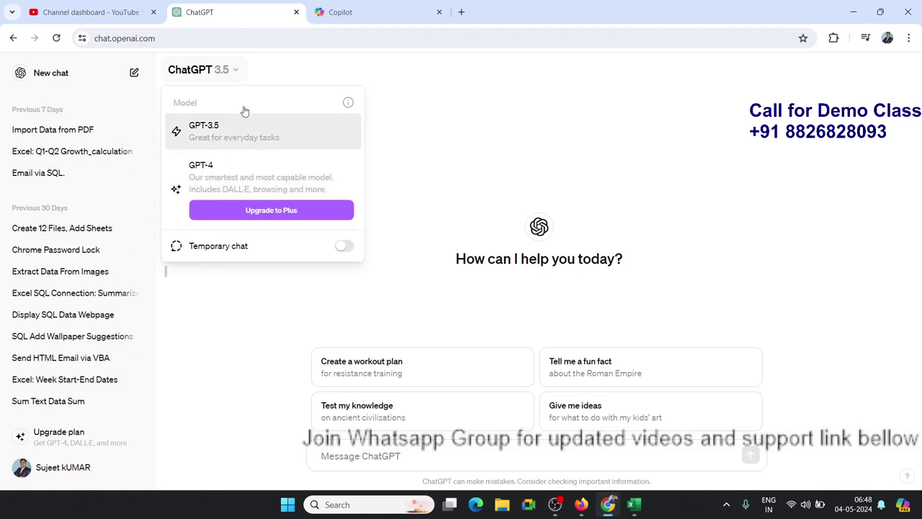
left_click(342, 17)
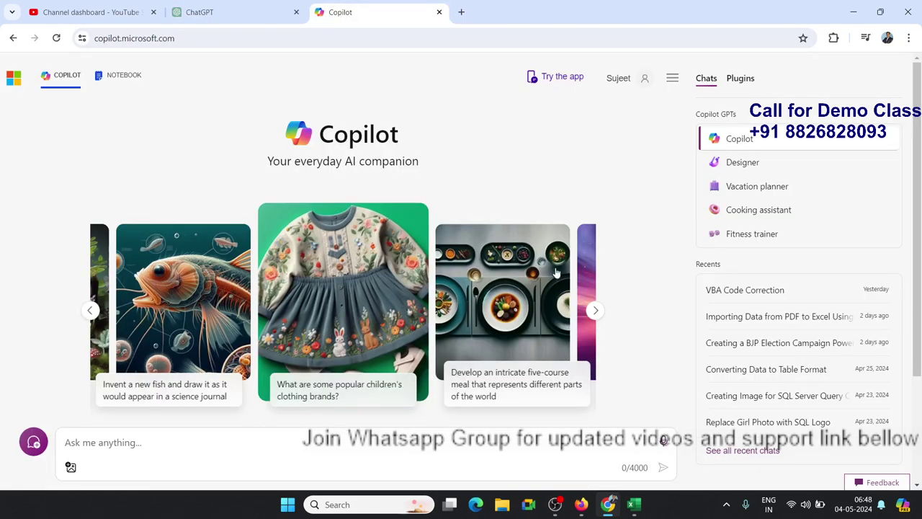
scroll(536, 274, "down", 3)
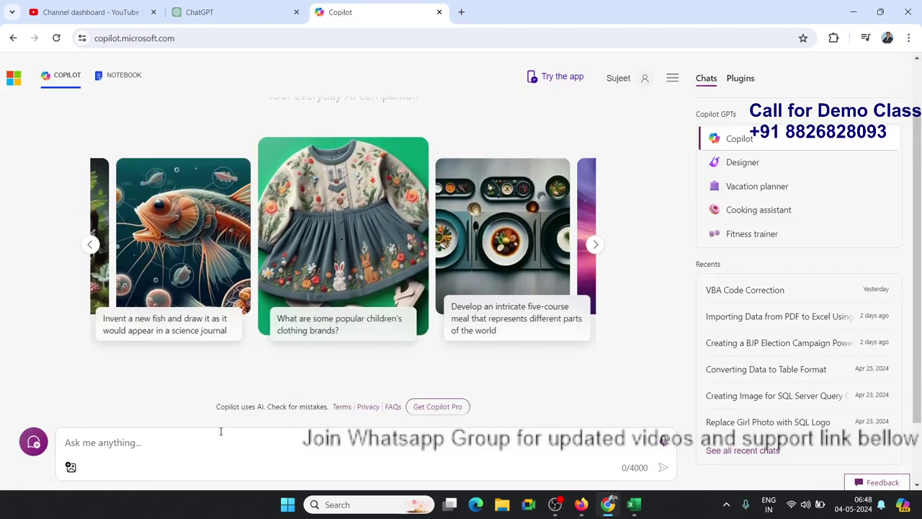
left_click(262, 10)
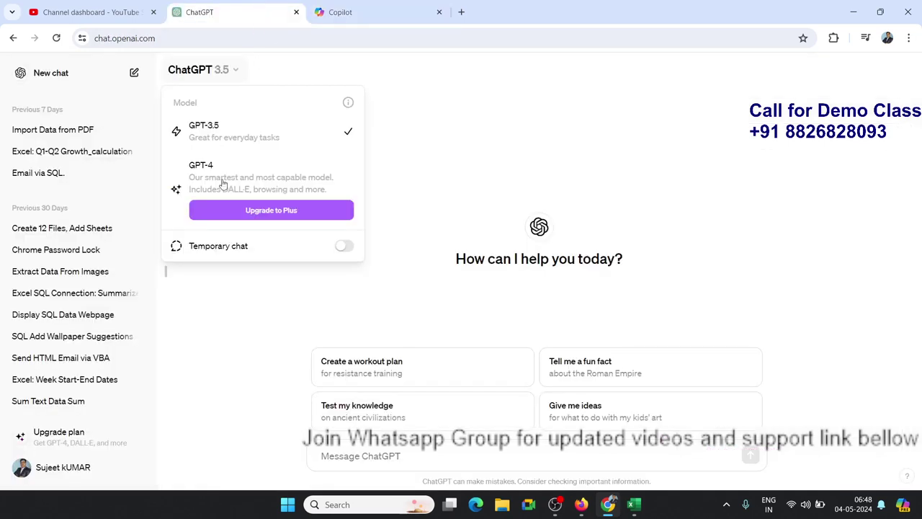
left_click(364, 410)
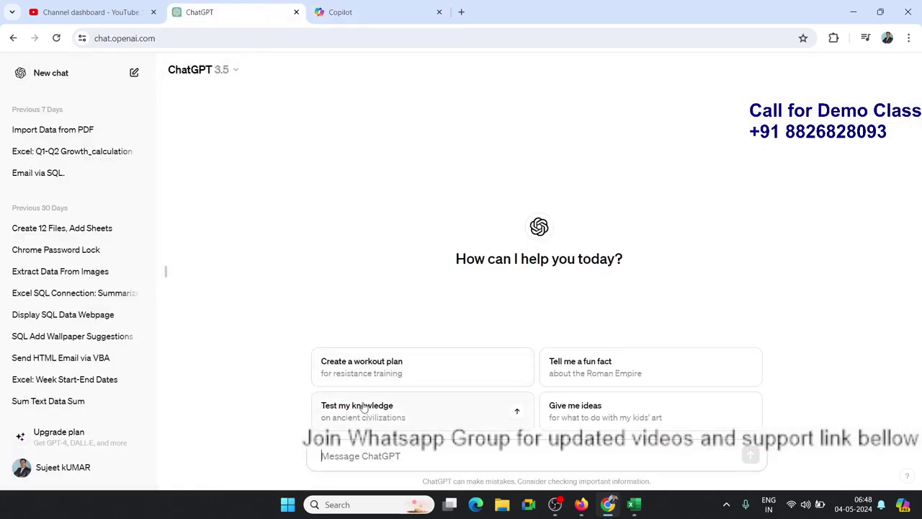
- Ask ChatGPT for VBA to build a unique list in column C from column A's repeated names
type("I hac")
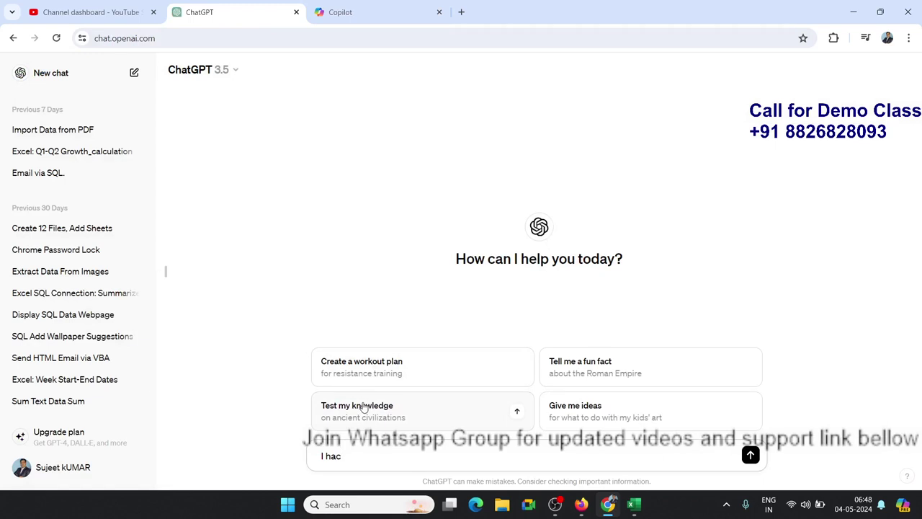
key("BackSpace")
type("ve ")
type("Na")
type("m")
key("BackSpace")
key("BackSpace")
type("M")
type("ultipl")
type("e Nam")
type("le List ")
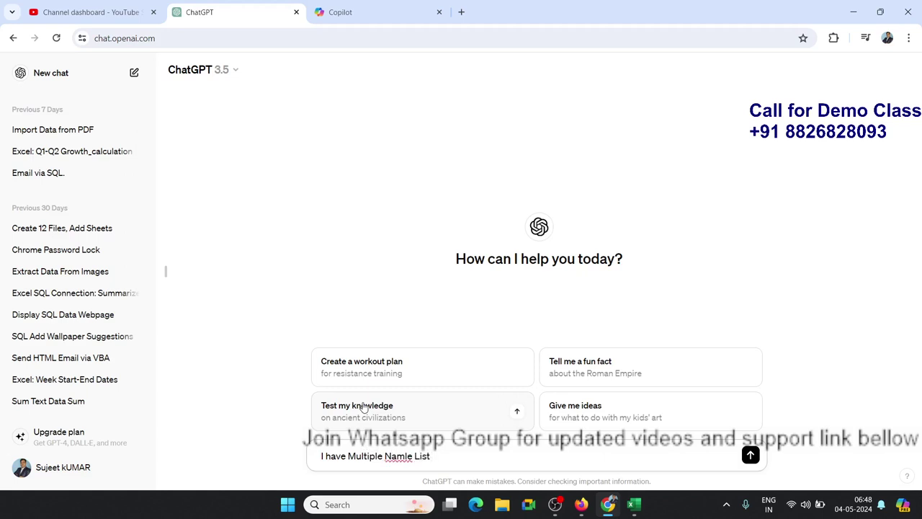
type("in Colum")
type("n")
left_click(405, 456)
key("Delete")
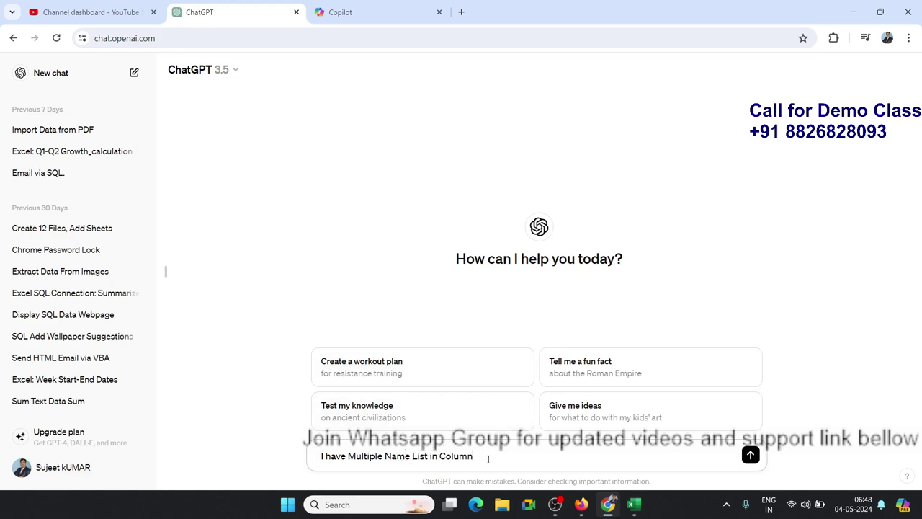
left_click(487, 451)
type("A ")
type("i")
type(" want ")
type("uni")
type("que ")
type("List i")
type("n C")
type(" vi")
type("a vba")
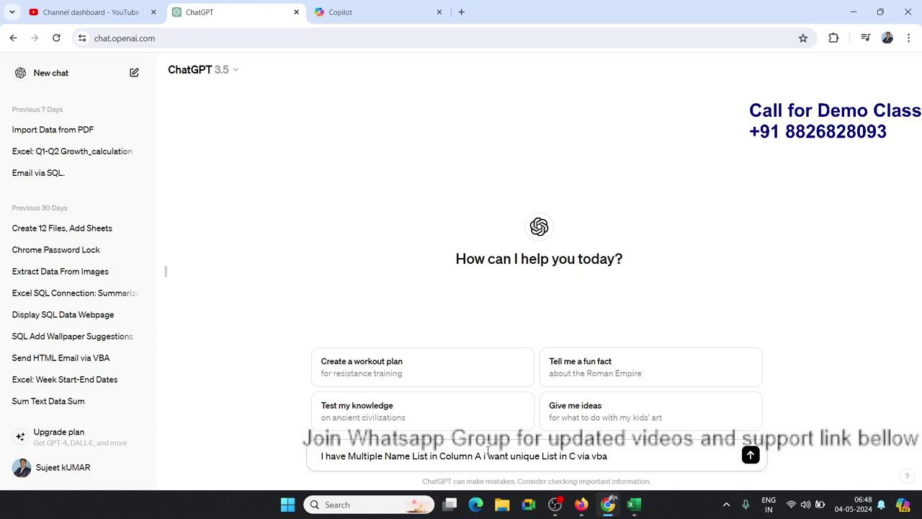
key("ctrl+a")
key("ctrl+c")
key("Return")
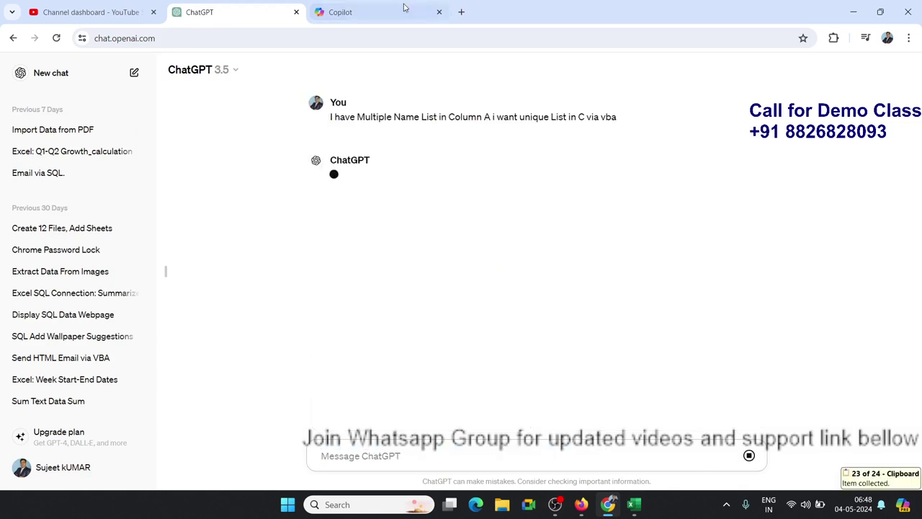
- Send the same copied question to Copilot, then return to Excel
left_click(402, 9)
key("ctrl+v")
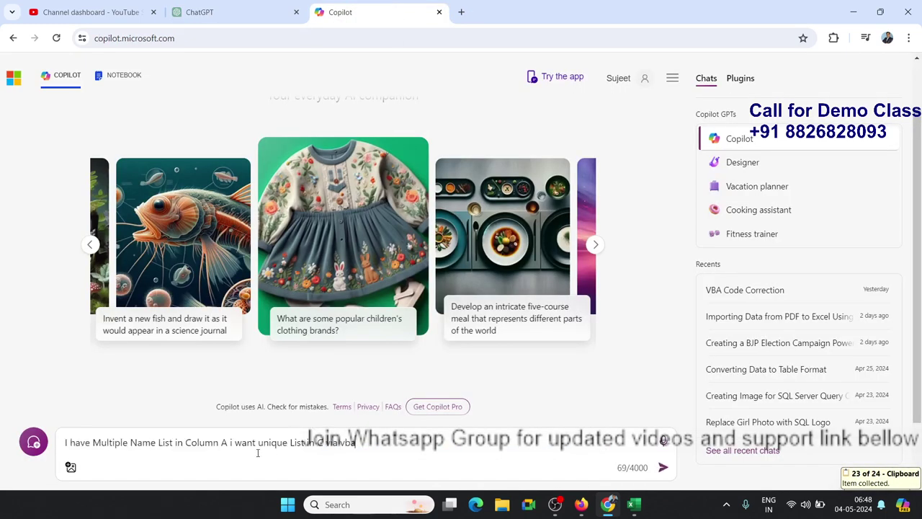
key("Return")
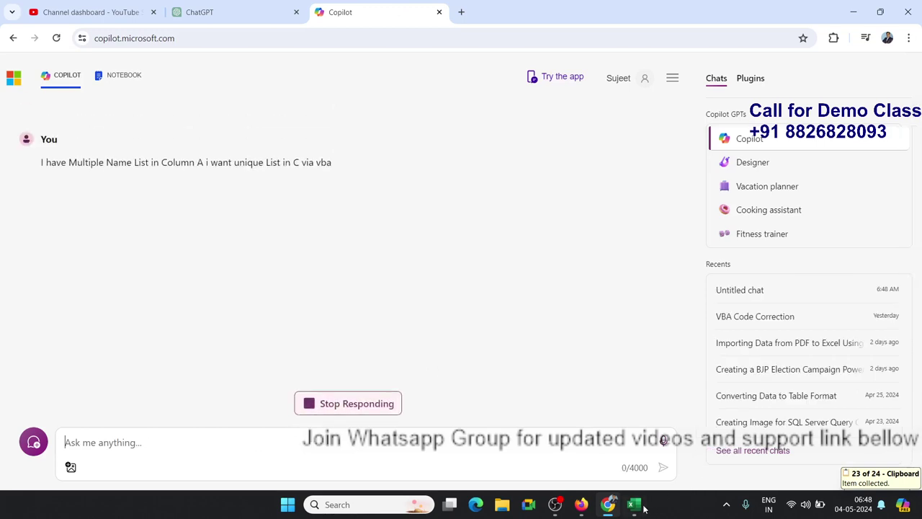
left_click(637, 506)
- Open the VBA editor from the Developer tab and insert a new module
left_click(131, 223)
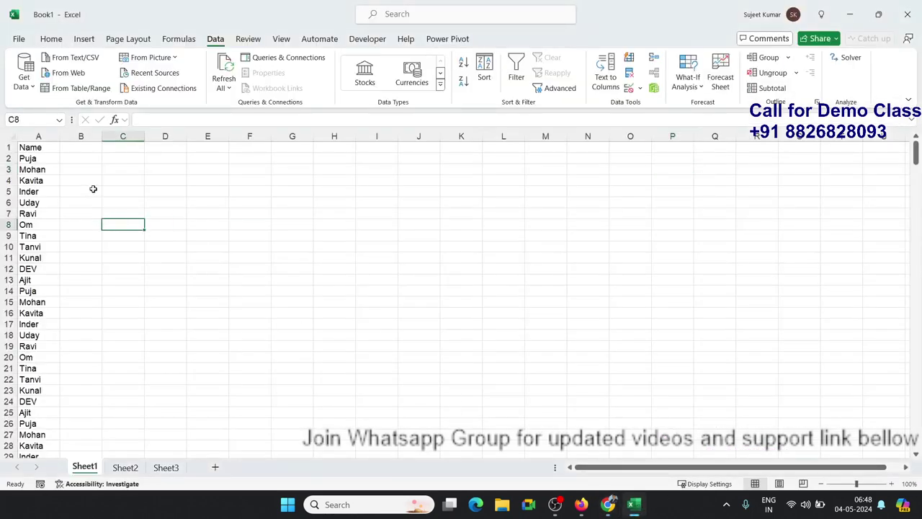
left_click(371, 42)
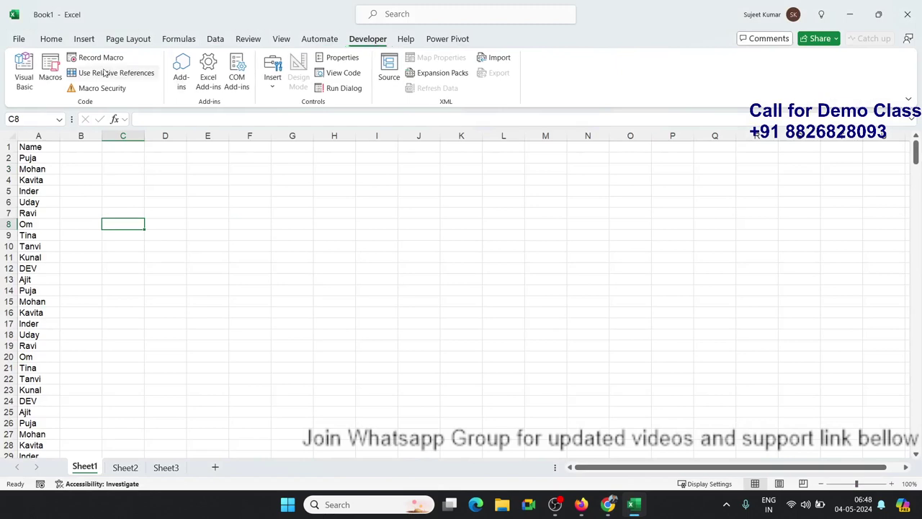
left_click(29, 80)
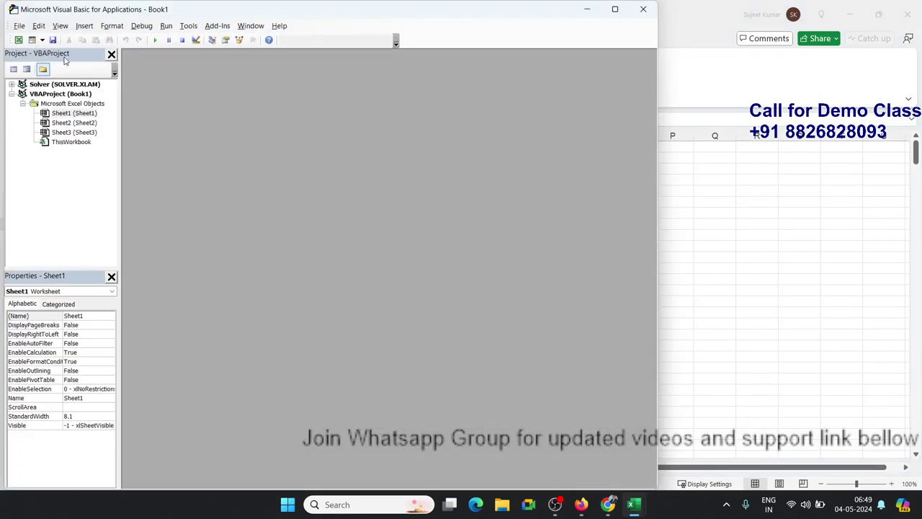
left_click(84, 26)
left_click(89, 65)
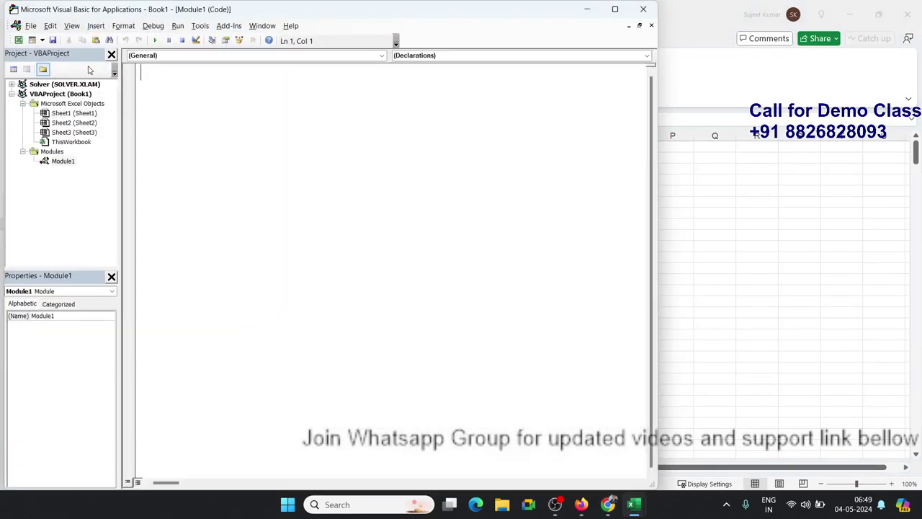
- Create Sub rr_1 and declare Dim dt As New Collection
type("sub r")
type("r_1")
type("()")
key("Return")
key("Return")
key("Return")
key("Return")
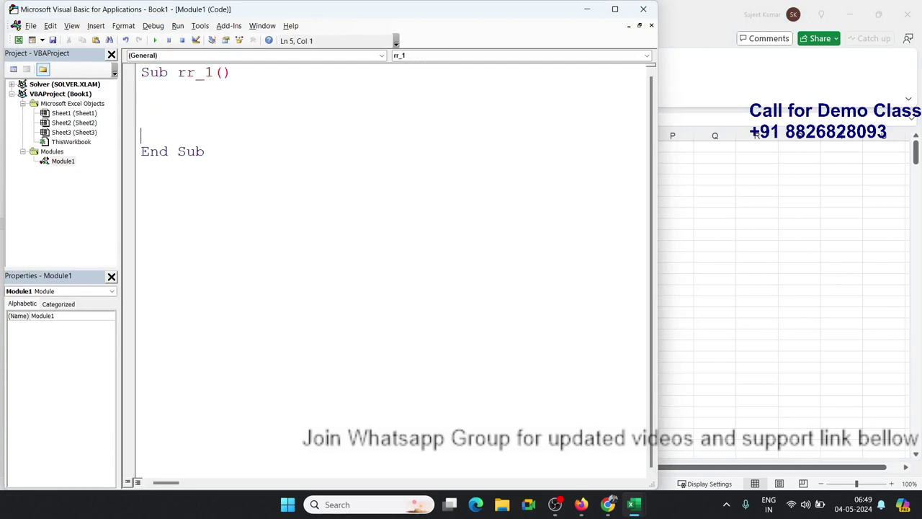
key("Up")
key("Up")
key("Up")
type("d")
type("im d a")
type("s")
key("BackSpace")
key("BackSpace")
key("BackSpace")
key("shift+super+s")
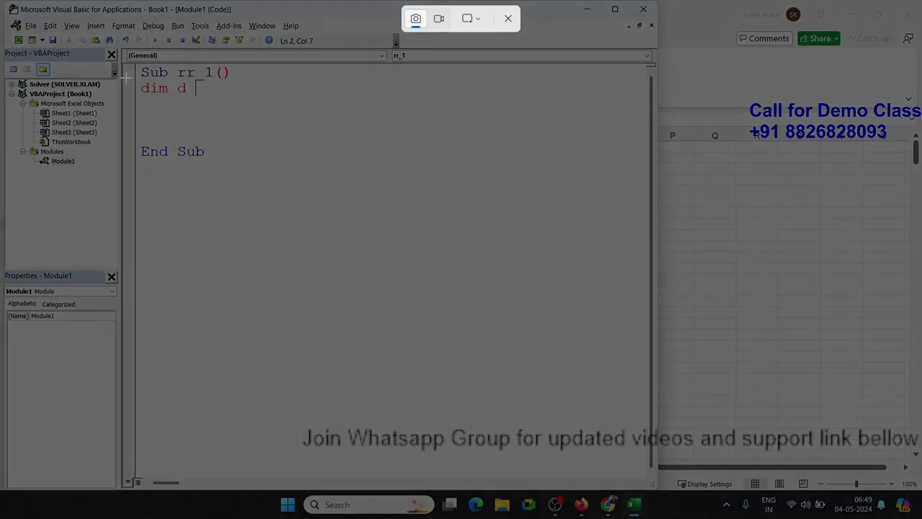
key("F1")
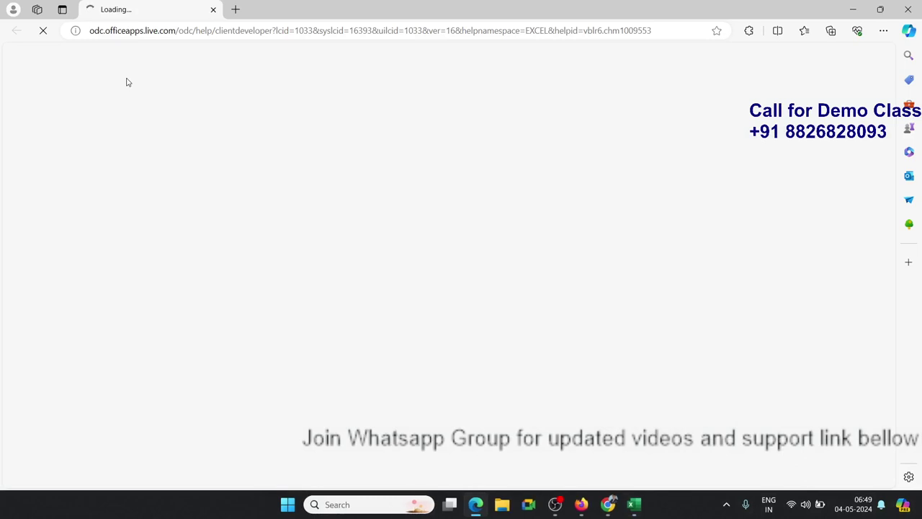
key("alt+Tab")
type("t a")
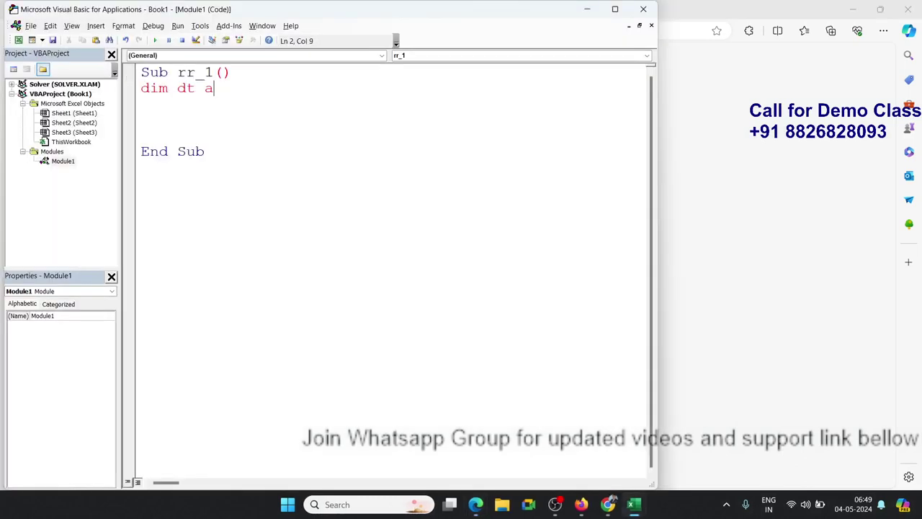
type("s new ")
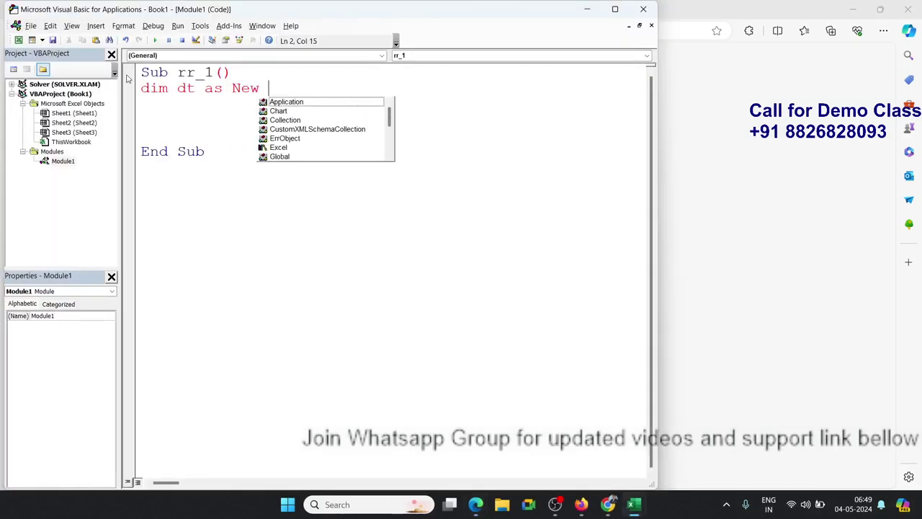
type("col")
key("Return")
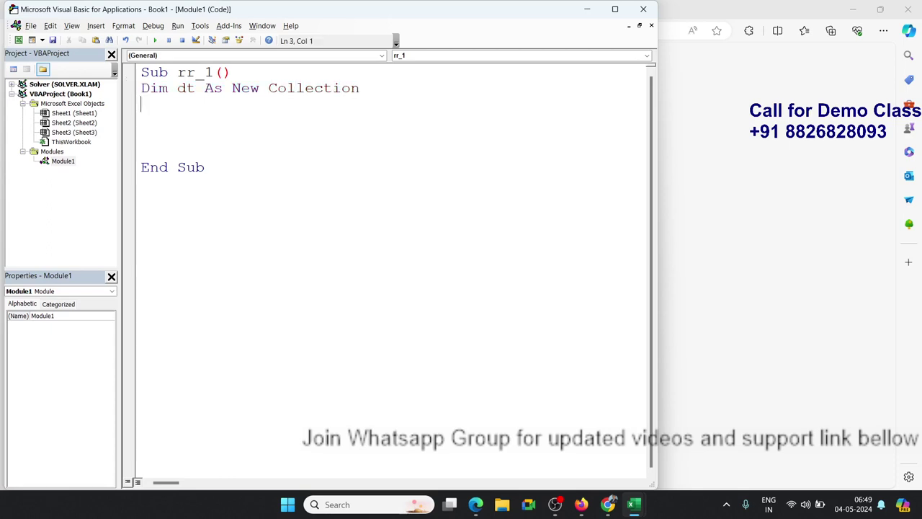
key("Return")
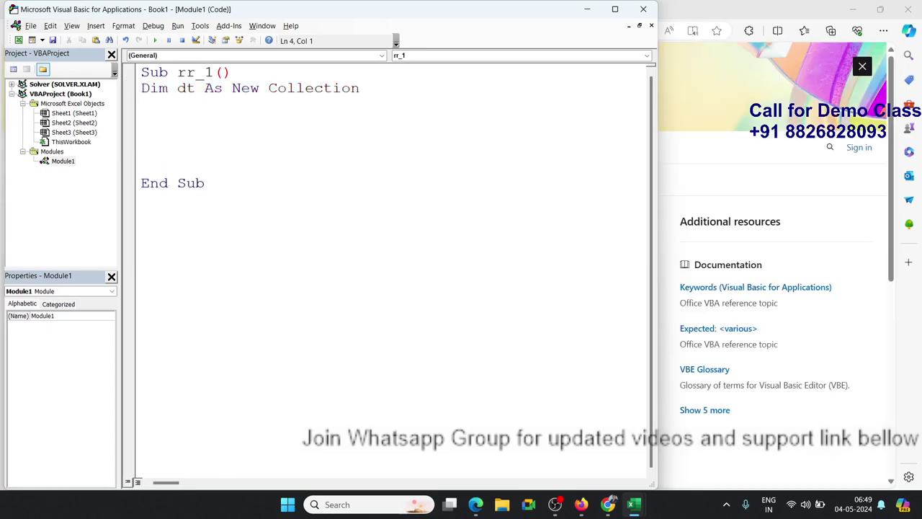
- Add the loop For i = 1 To Range("A65000").End(xlUp).Row ... Next i
type("for ")
type("i = 1 ")
type("to")
type(" range")
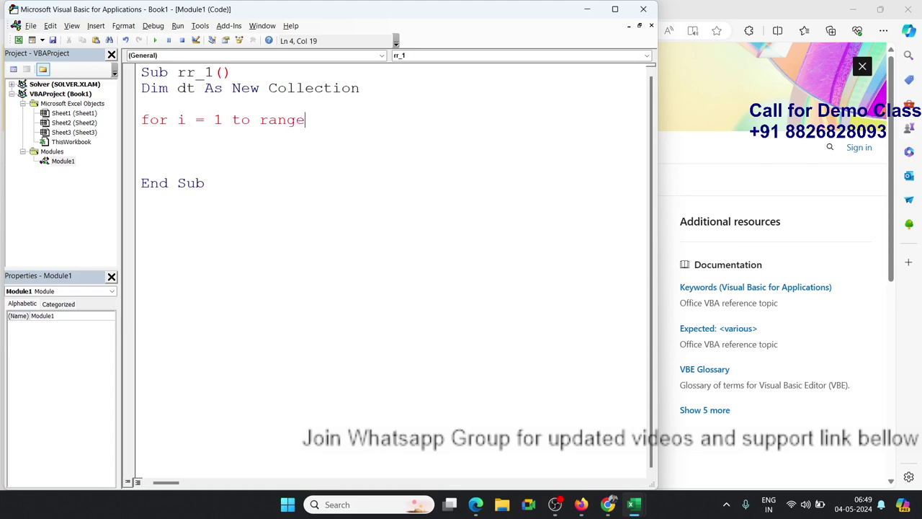
type("(\"A6")
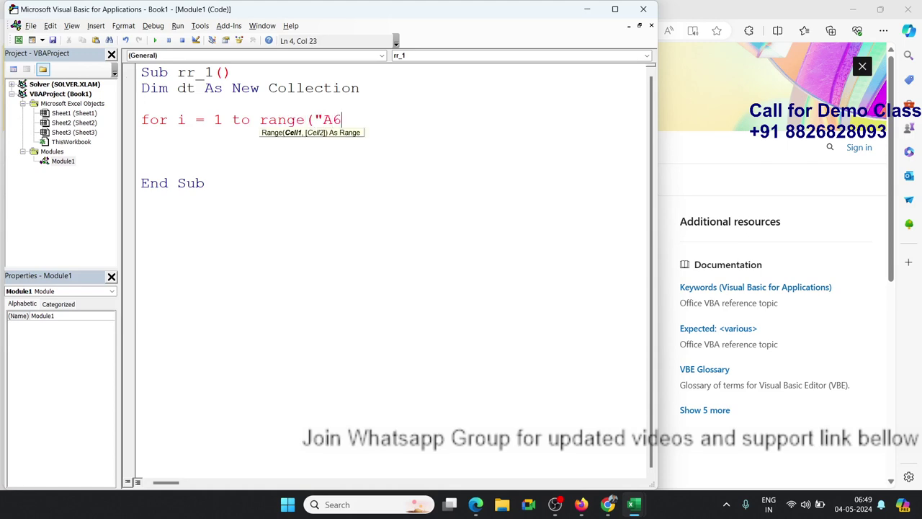
type("5000\")")
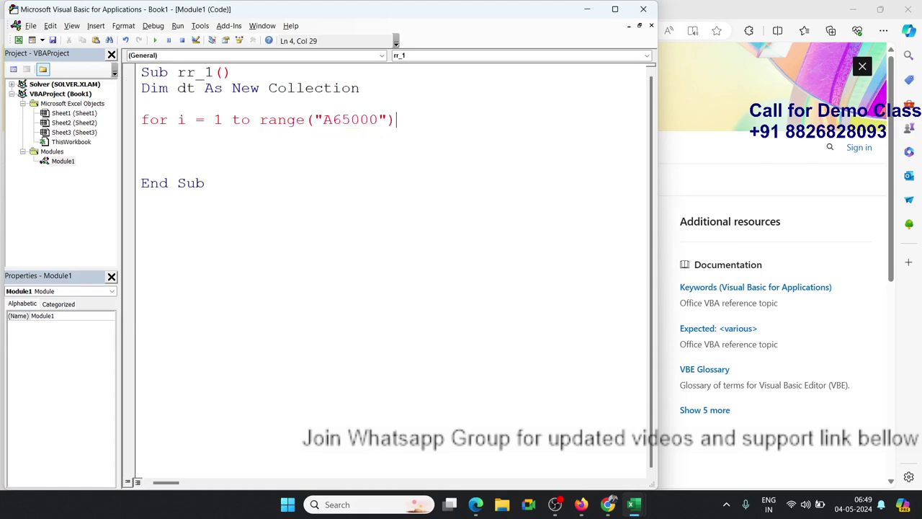
type(".en")
key("Tab")
type("*(")
key("BackSpace")
key("BackSpace")
type("(xlu")
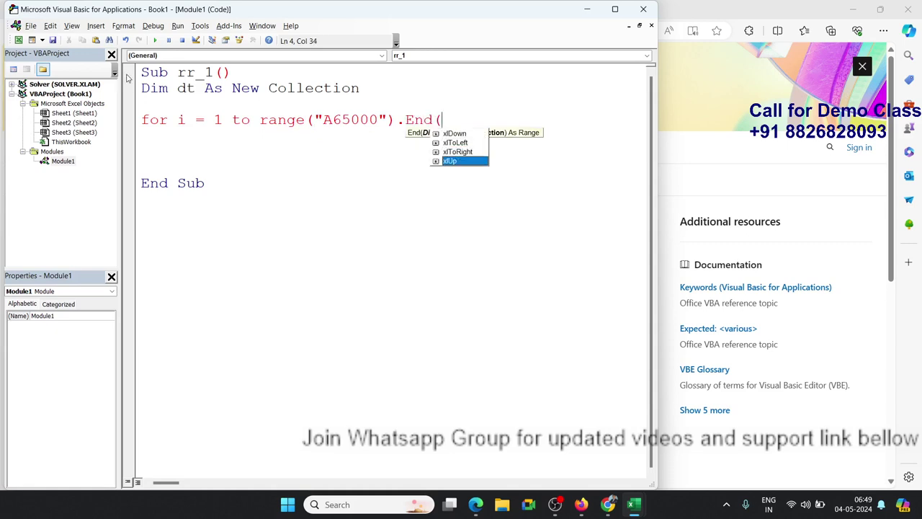
key("Tab")
type(")")
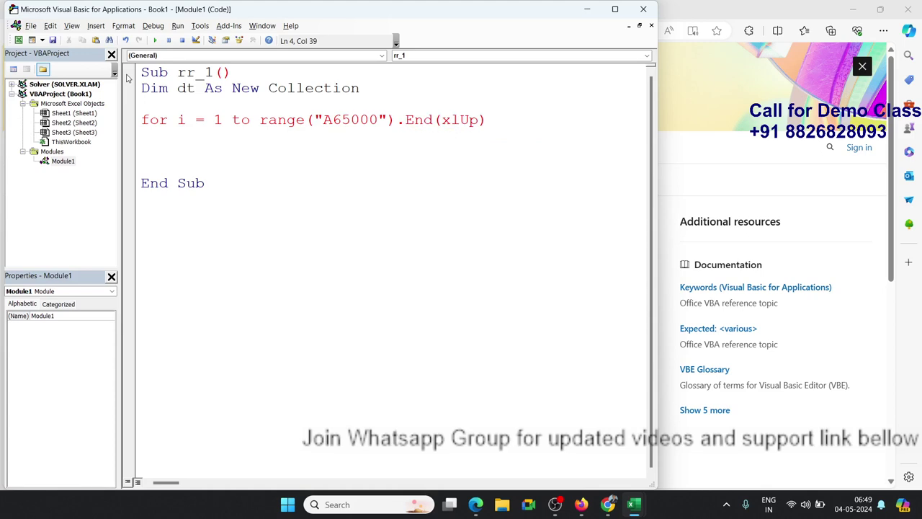
type(".row")
key("Return")
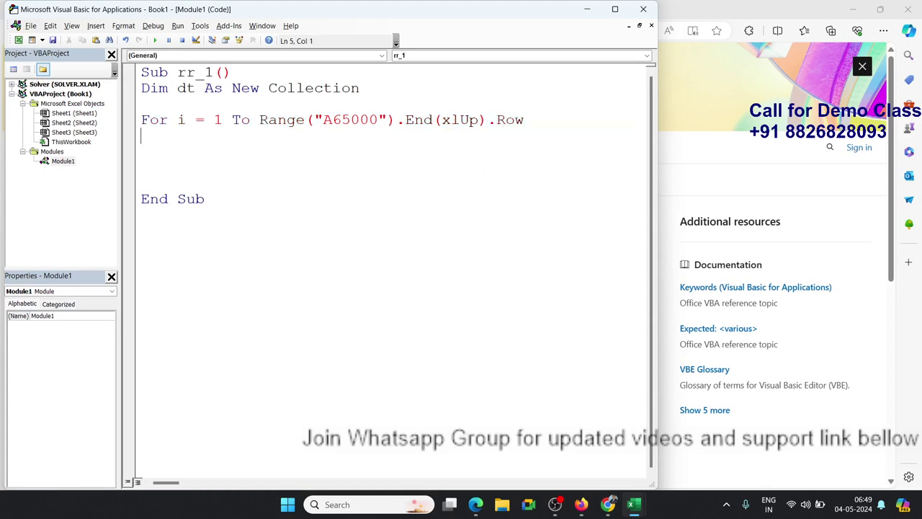
key("Return")
key("Return")
key("Return")
type("next ")
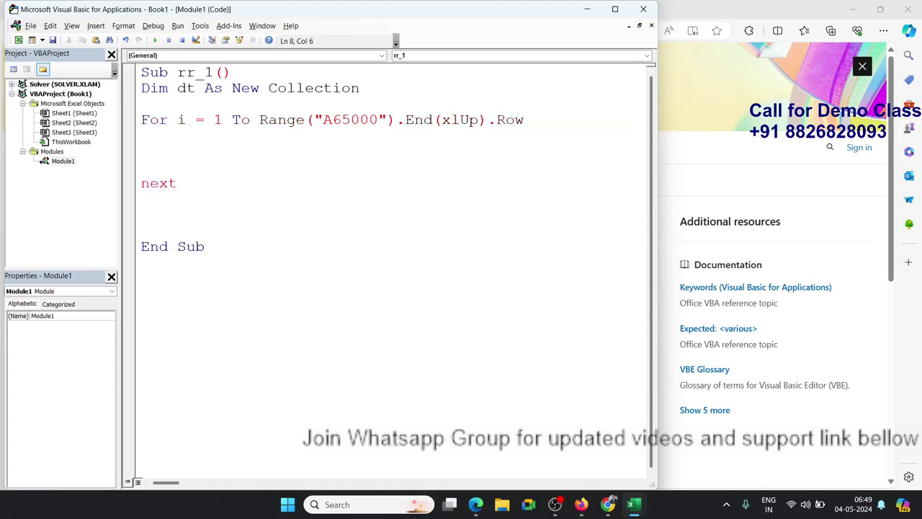
type("i")
key("Up")
key("Return")
key("Up")
key("Up")
key("Up")
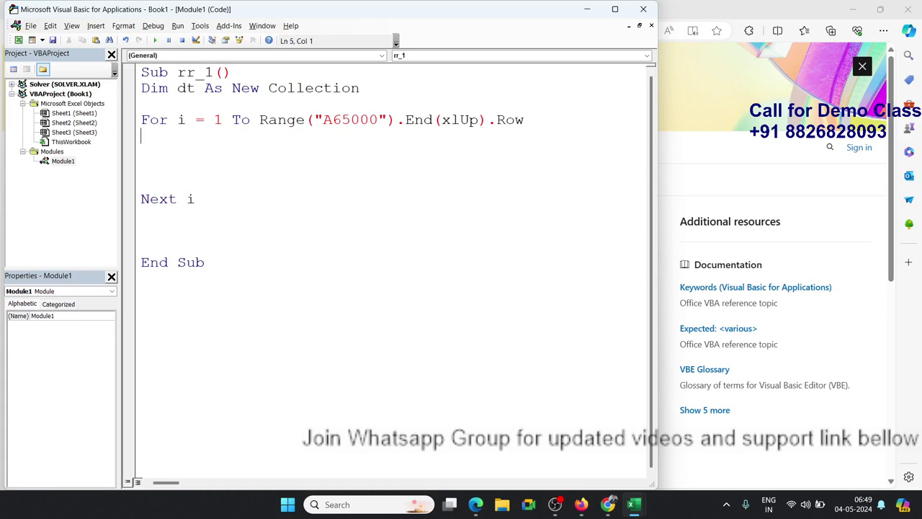
key("Down")
- Inside the loop, add dt.Add Cells(i, 1).Value, CStr(Cells(i, 1).Value)
type("dt.ad")
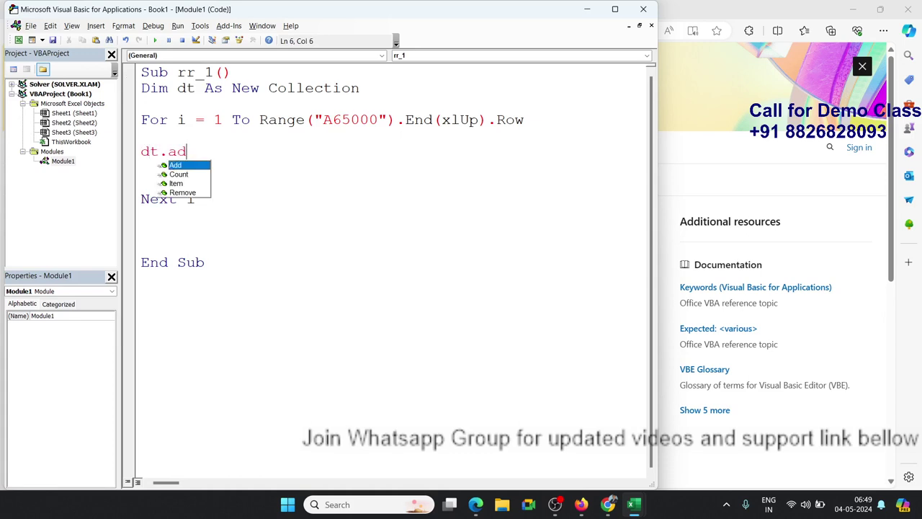
key("Tab")
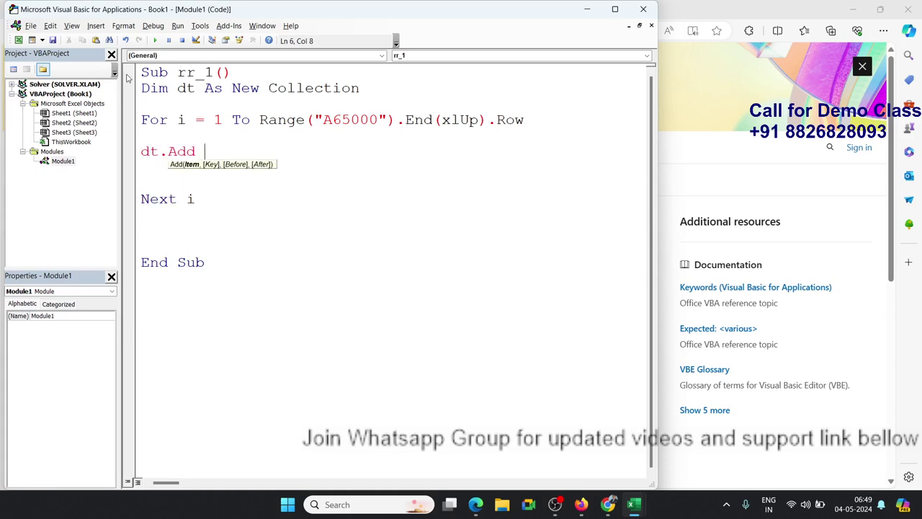
type("cells(")
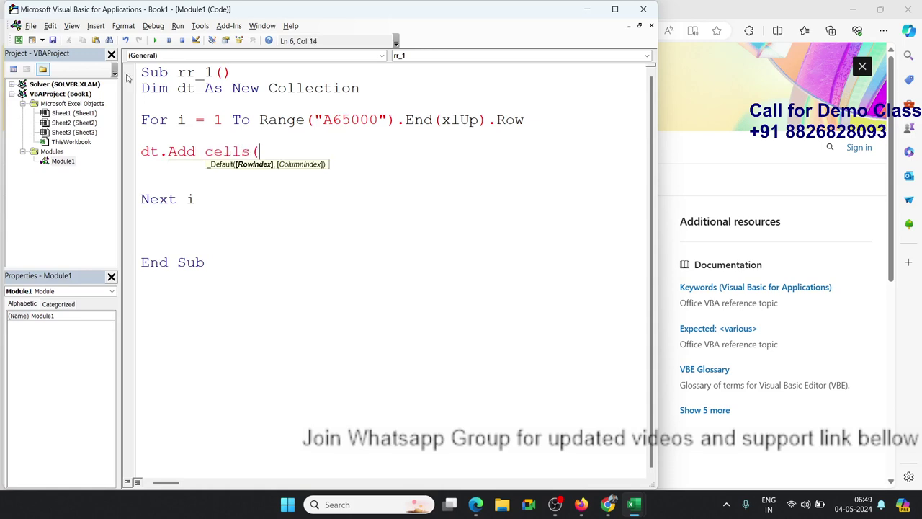
type("i)")
key("BackSpace")
type(",")
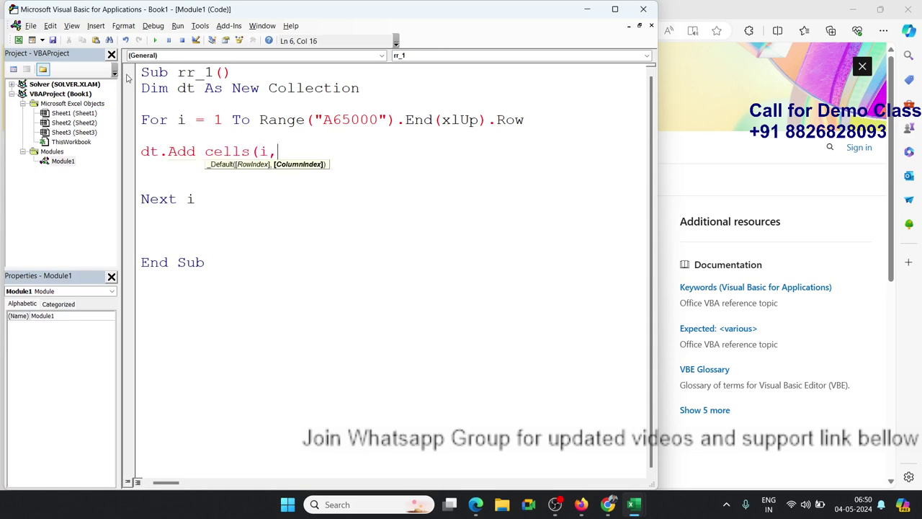
type("1)")
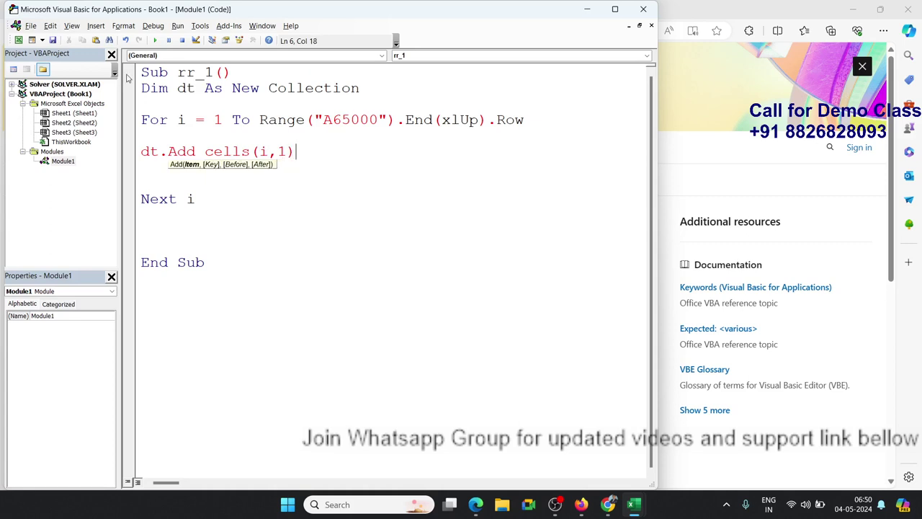
type(".value")
type(",")
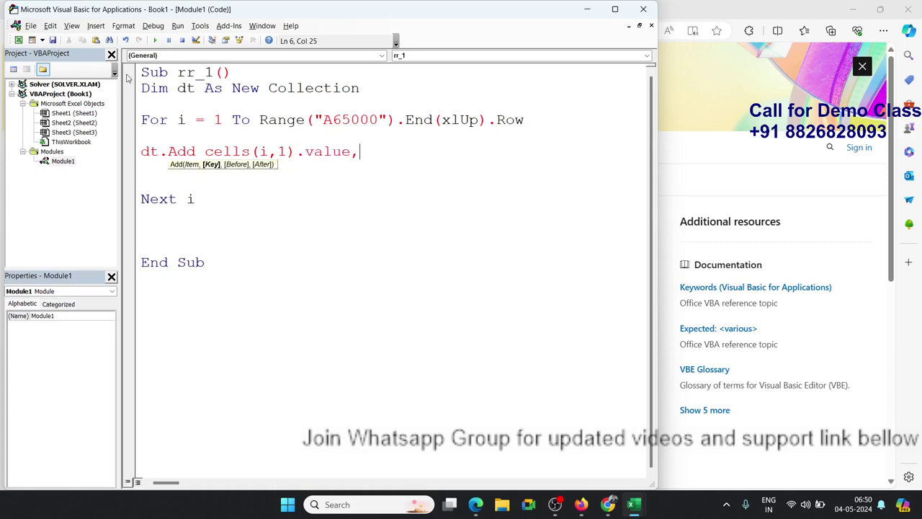
type("cstr")
type("(")
type("ce")
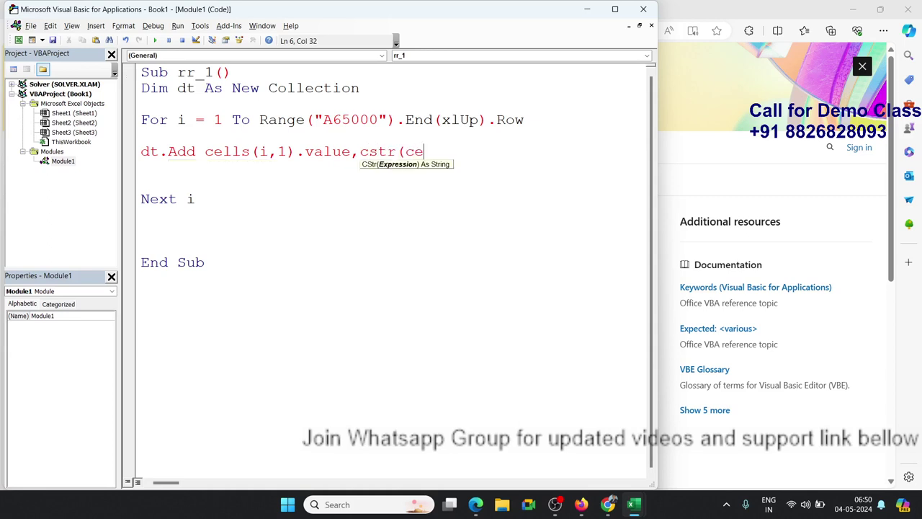
type("lls(")
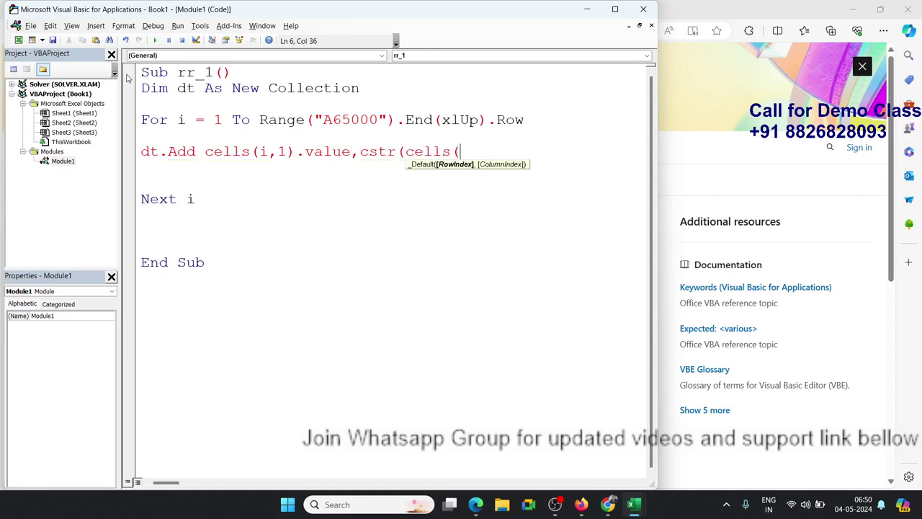
type("i")
type(",1).v")
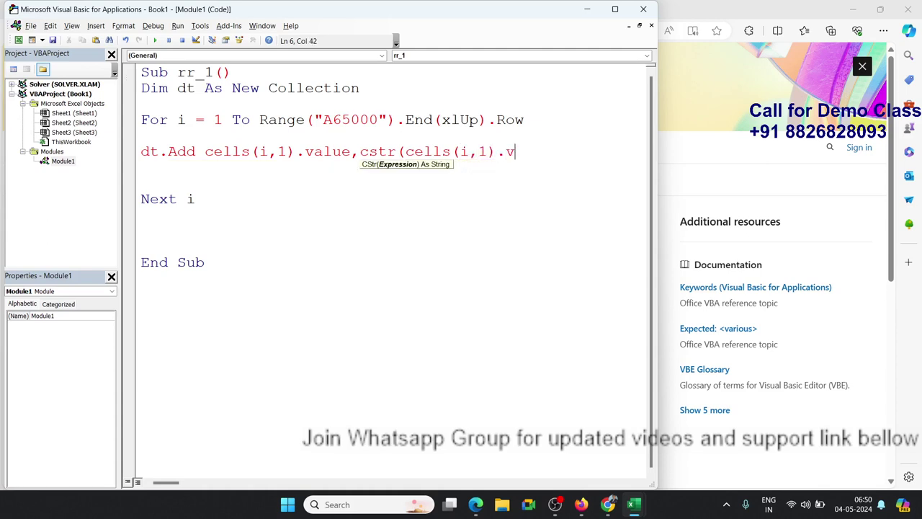
type("alue")
type(")")
key("Return")
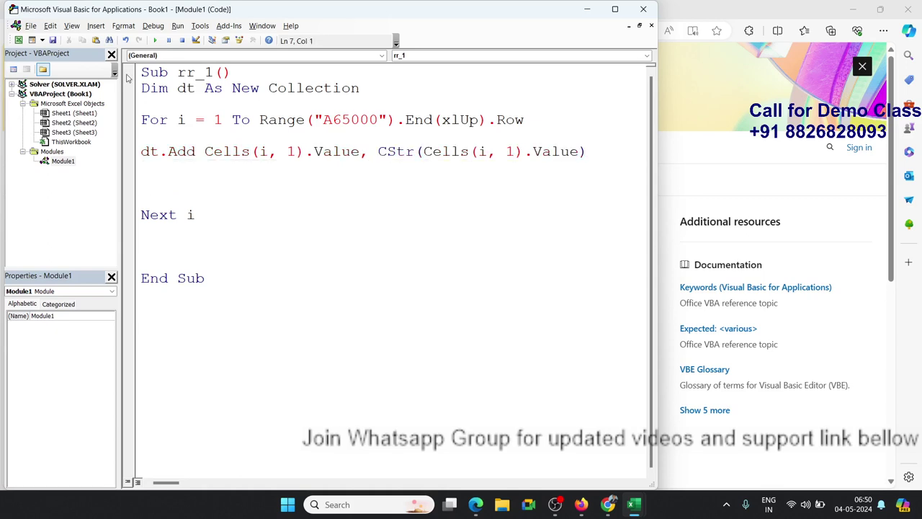
key("Down")
key("Down")
key("Down")
key("Down")
key("Down")
key("Return")
key("Return")
key("Return")
- Begin a For Each item In dt loop and close the 'Keyword not found' help page
key("Up")
key("Up")
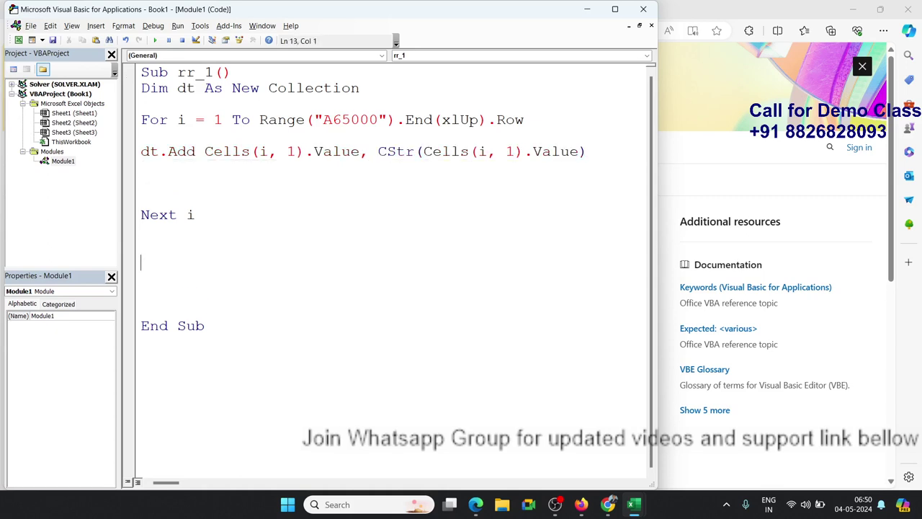
type("for ")
type("each it")
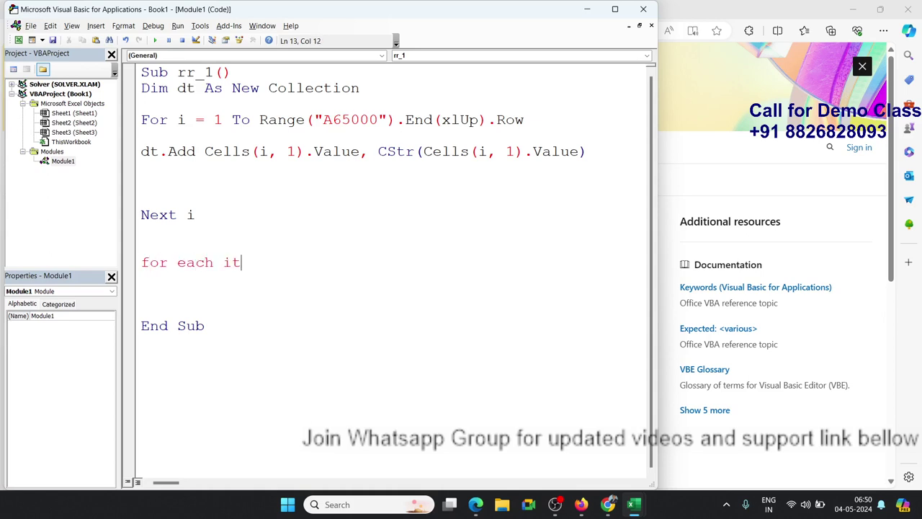
type("em in ")
type("dt")
key("Return")
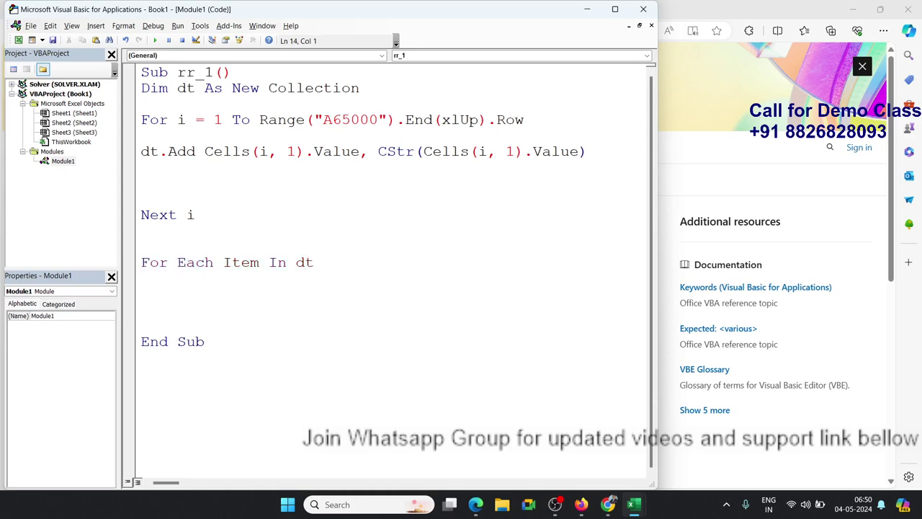
type("rang")
type("e(\"")
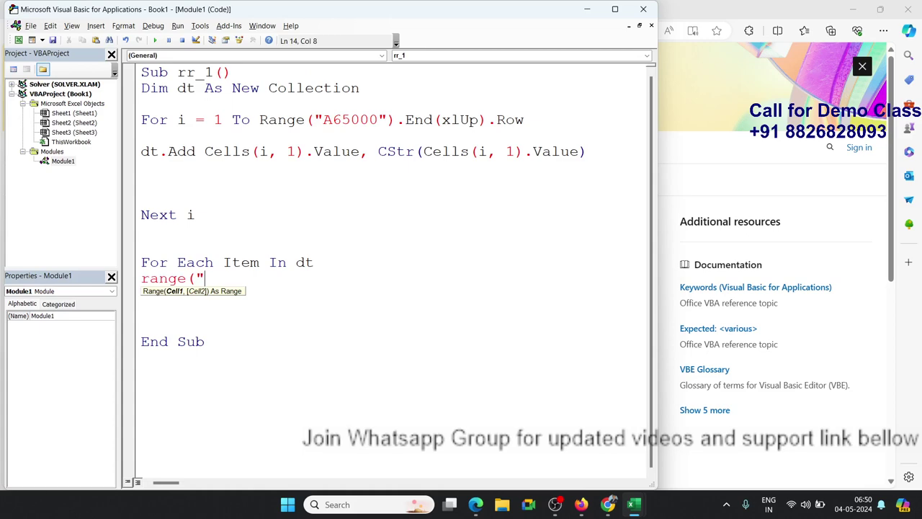
type("\"")
key("alt+Tab")
key("alt+Tab")
key("Tab")
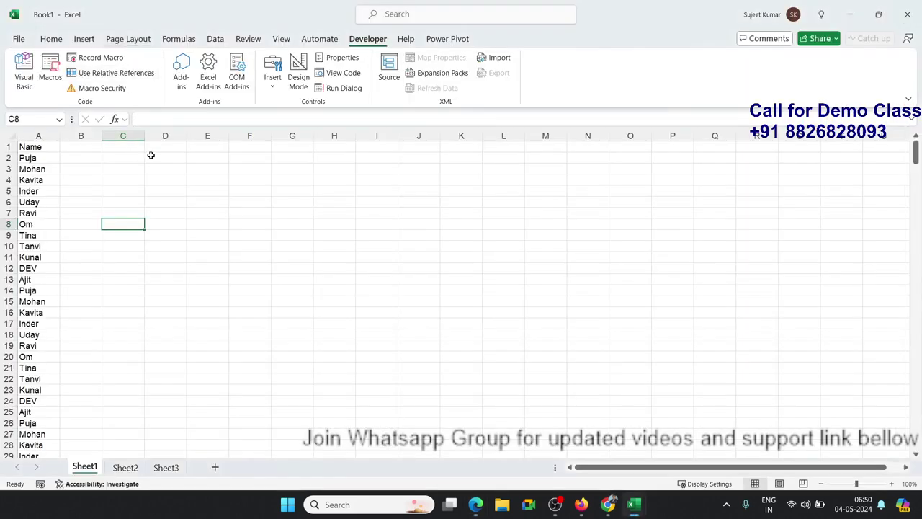
key("alt+Tab")
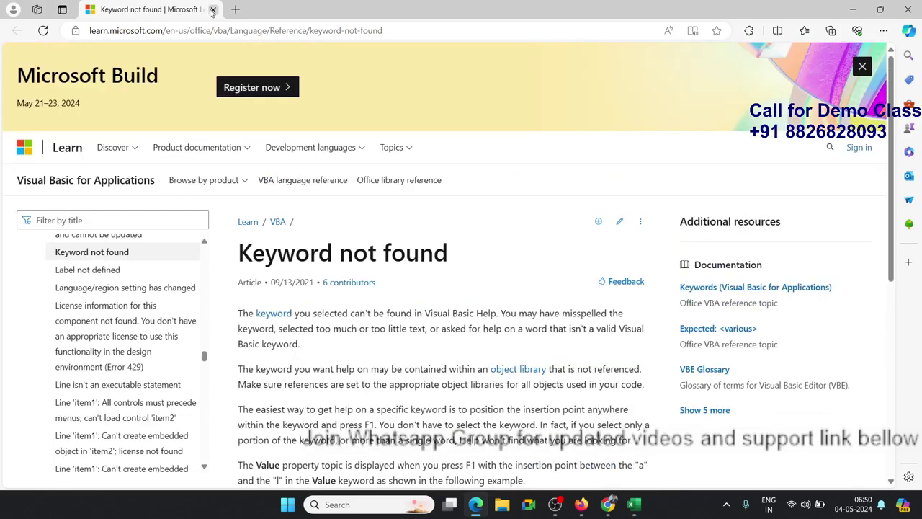
left_click(212, 10)
key("alt+Tab")
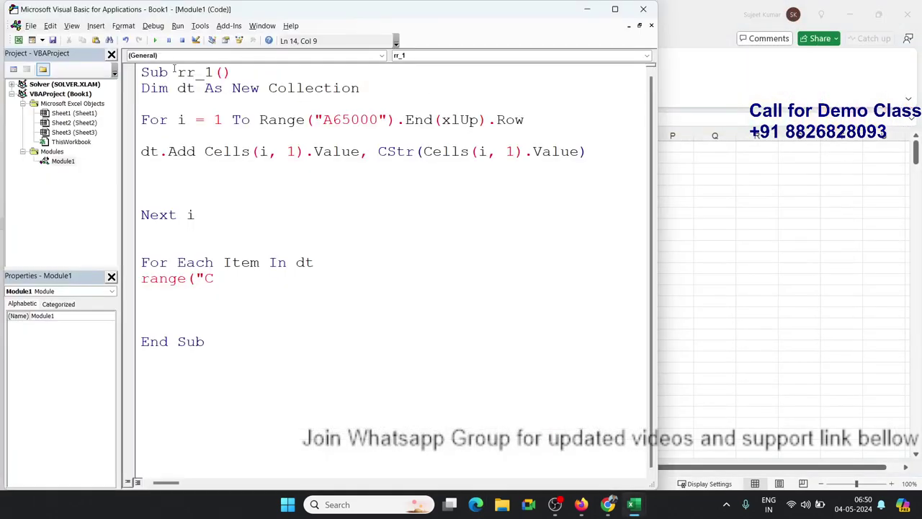
- Write Range("C65000").End(xlUp).Offset(1, 0).Value = item and close the loop with Next item
type("\"")
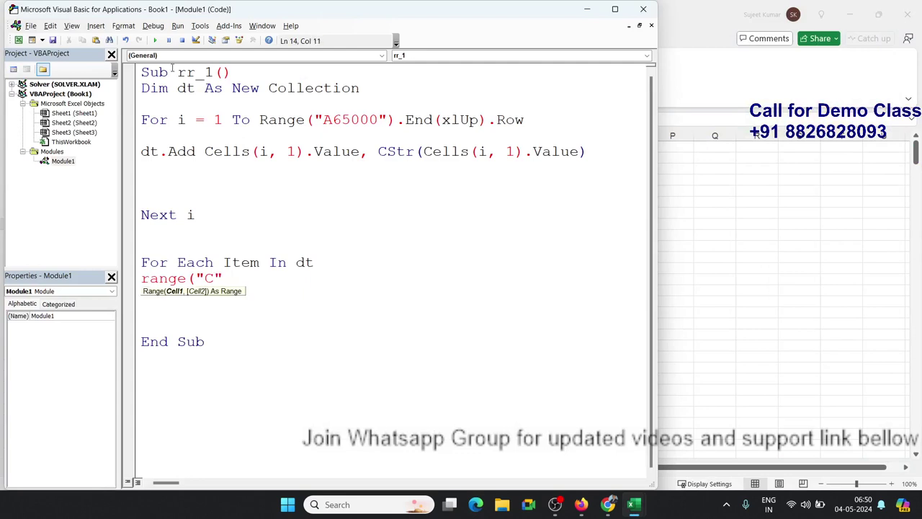
key("BackSpace")
key("BackSpace")
type("6")
type("5000\").")
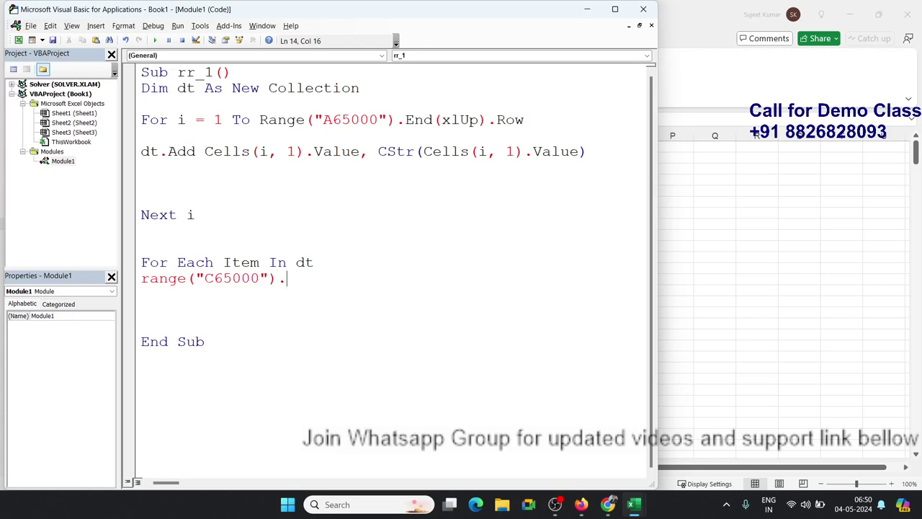
type("end(")
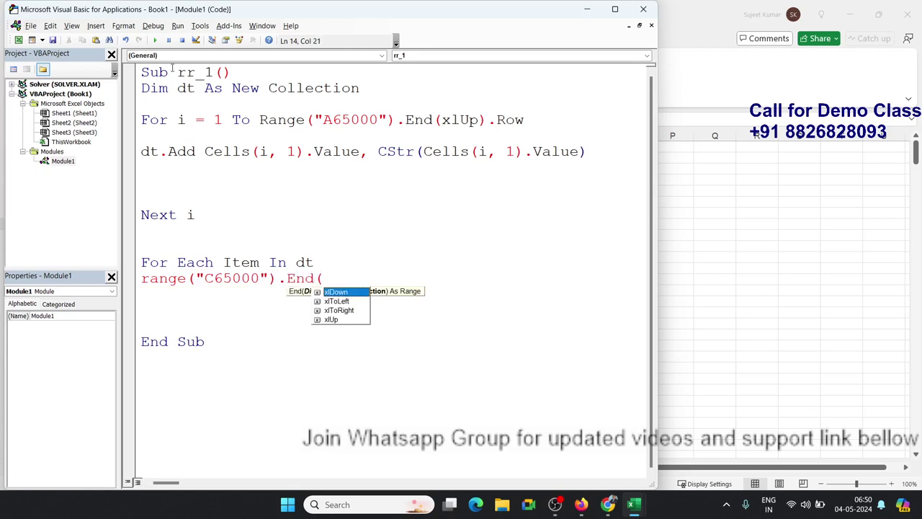
key("Down")
key("Down")
key("Down")
key("Tab")
type(")")
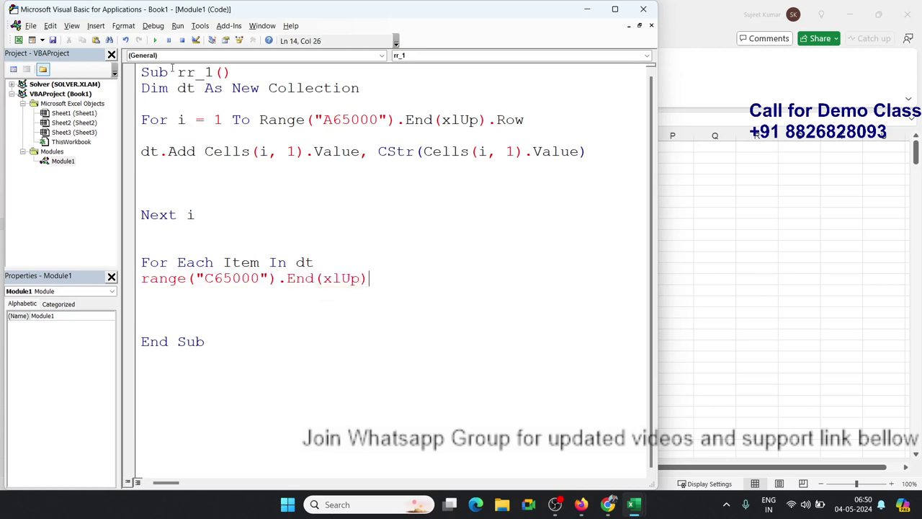
type(".of")
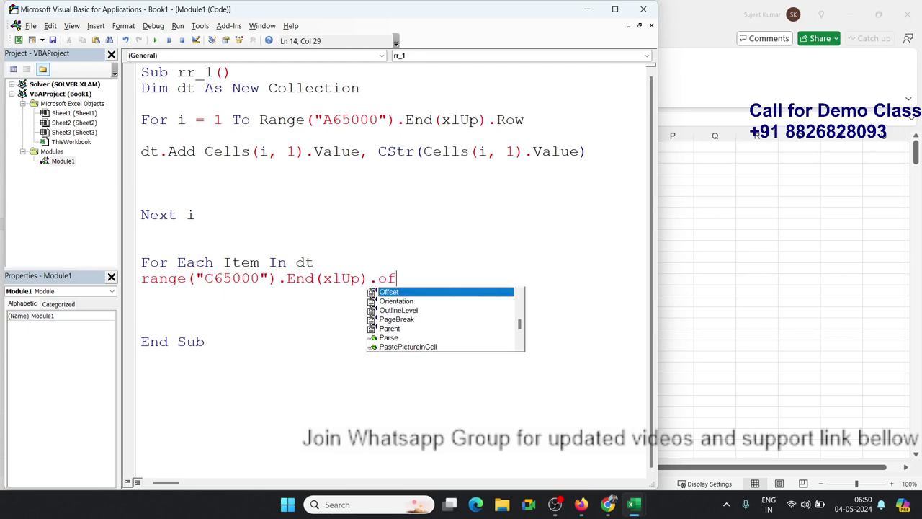
key("Tab")
type("(1,")
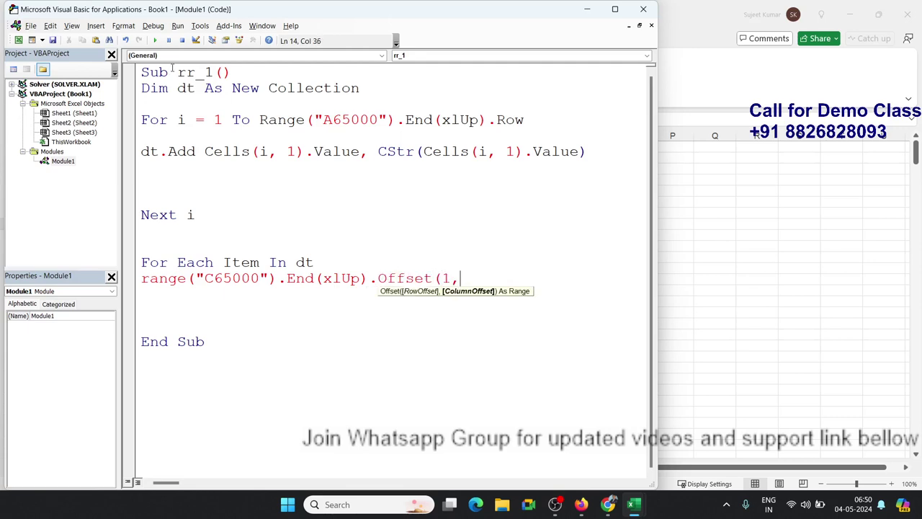
type("0).")
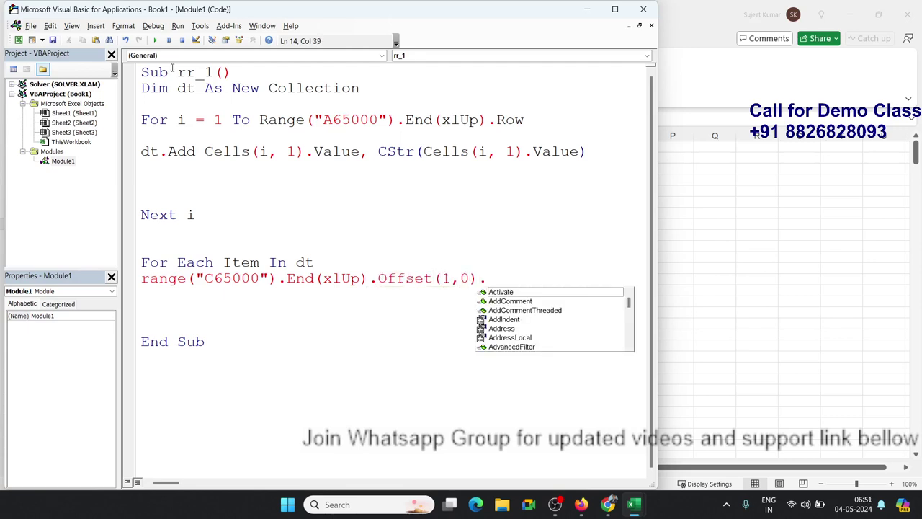
type("valu")
key("Tab")
type("= ")
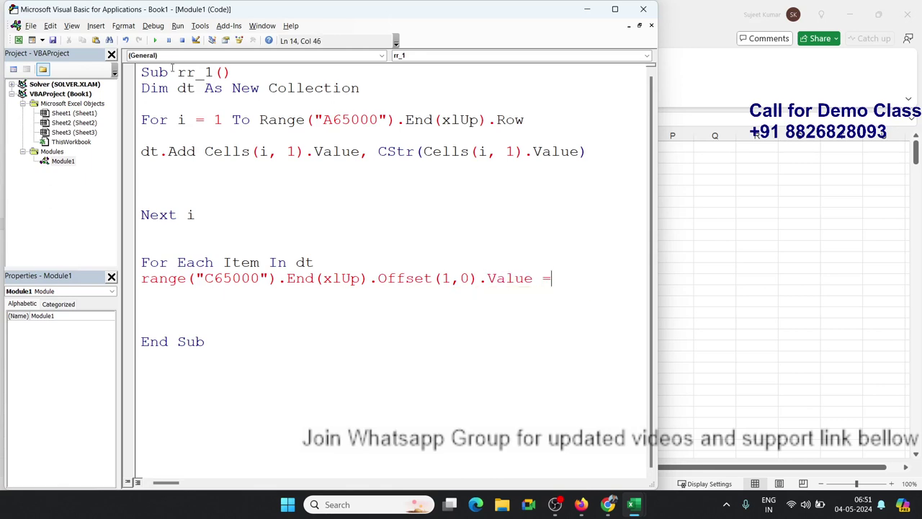
type("ite")
type("m")
key("Return")
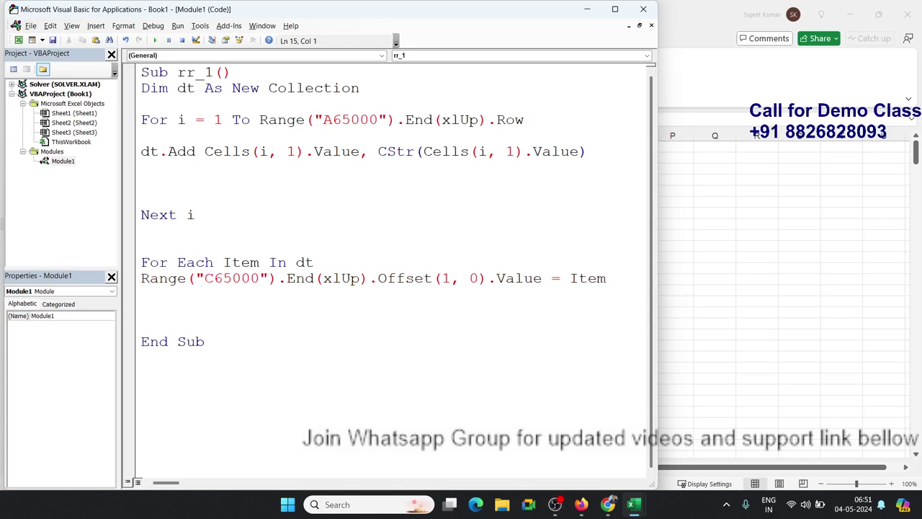
type("next i")
key("BackSpace")
type("it")
type("em")
key("Up")
key("Up")
key("Up")
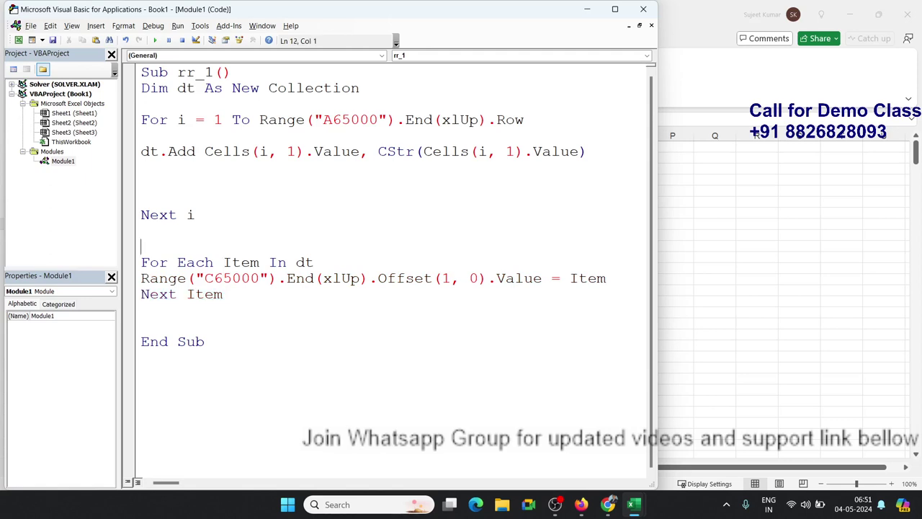
key("Up")
key("Up")
key("Up")
key("Up")
key("Return")
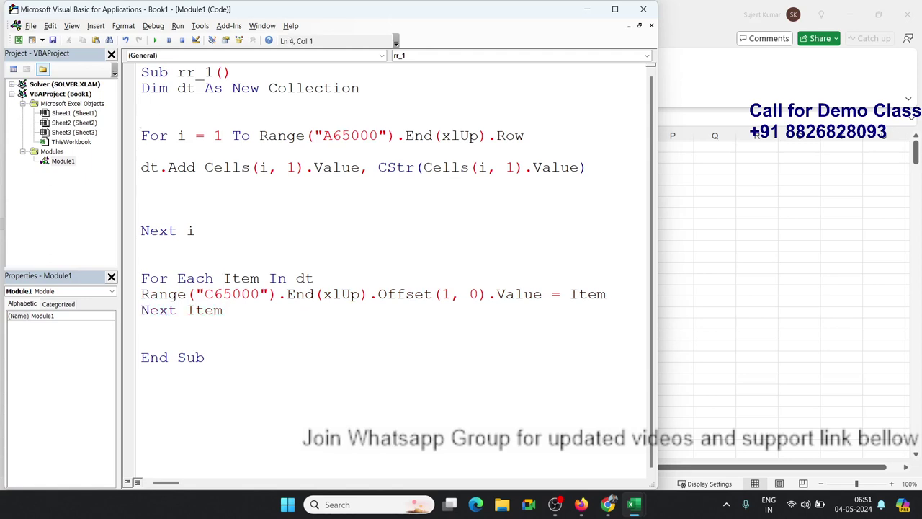
- Add On Error Resume Next below the Dim line
type("on erro")
type("r resu")
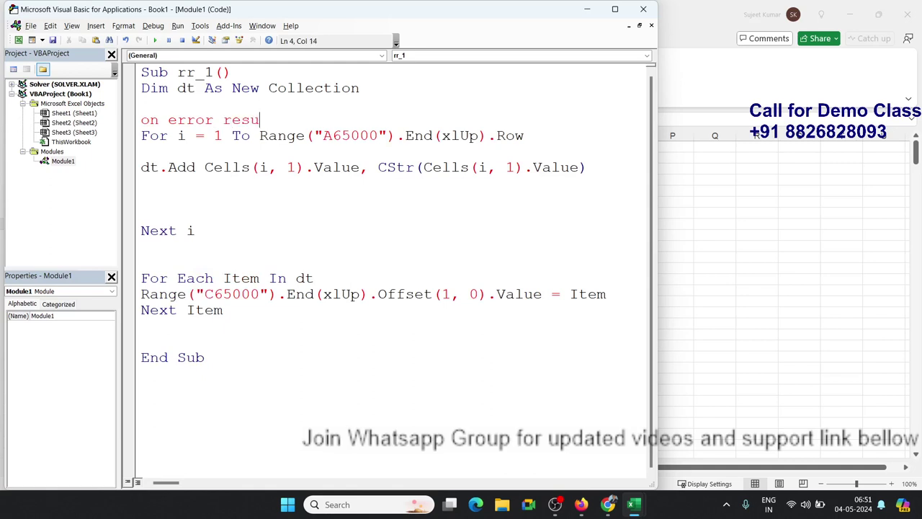
type("me nes")
key("BackSpace")
type("xt")
- Remove the extra blank lines around dt.Add and Next i in rr_1
left_click(256, 167)
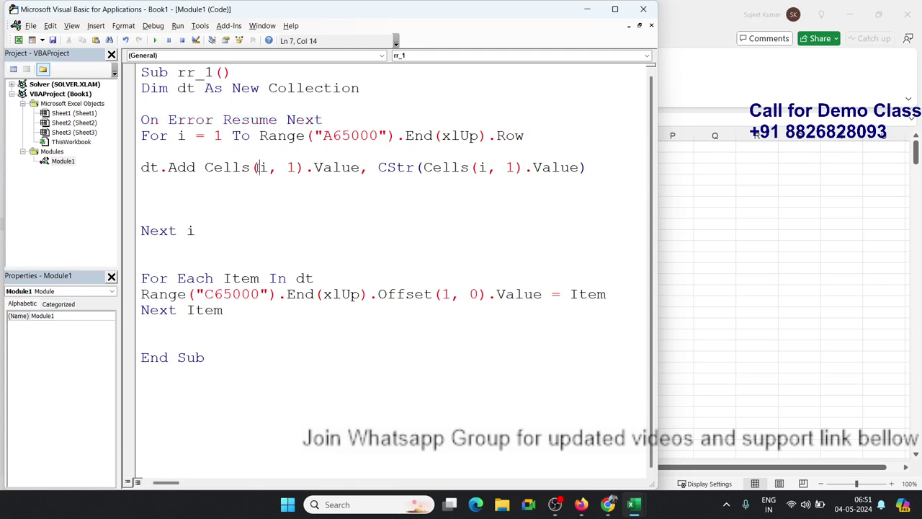
key("Up")
key("Delete")
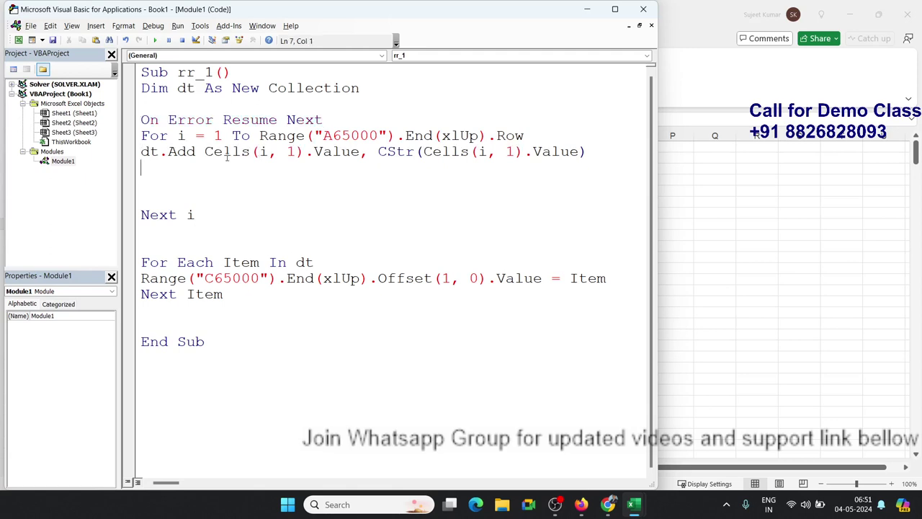
key("Delete")
key("Delete")
key("Delete")
key("Up")
key("Up")
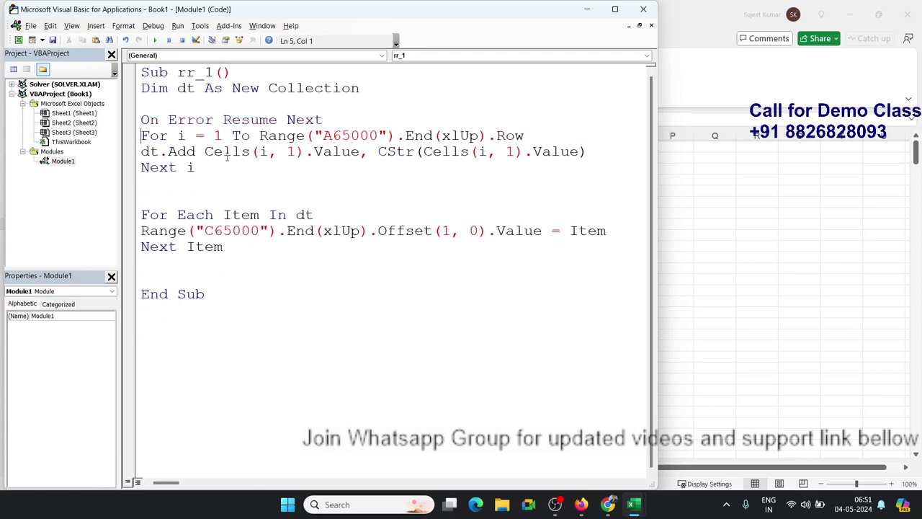
key("Return")
key("Down")
key("Down")
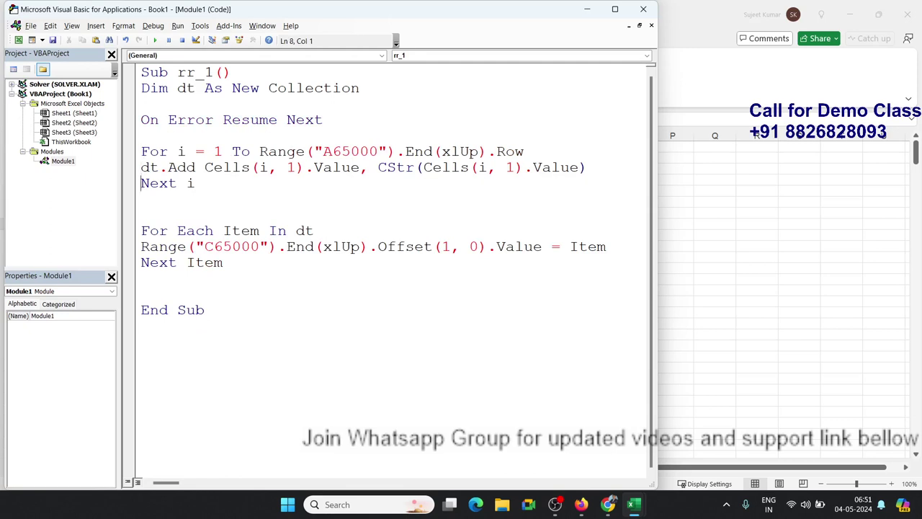
key("Down")
key("Down")
key("Up")
key("Up")
key("Up")
key("shift+Up")
key("Down")
key("Down")
key("Down")
key("Down")
- Run the rr_1 macro and select the unique names it wrote into column C
left_click(721, 179)
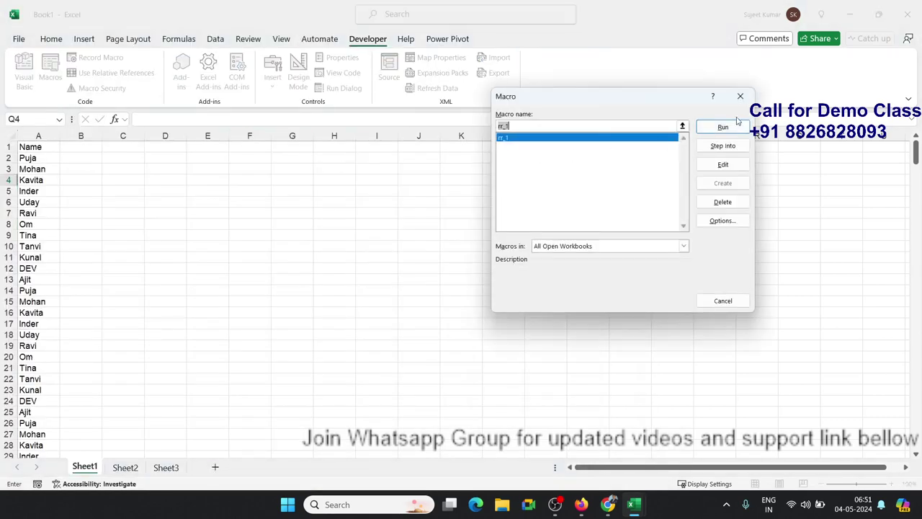
left_click(732, 130)
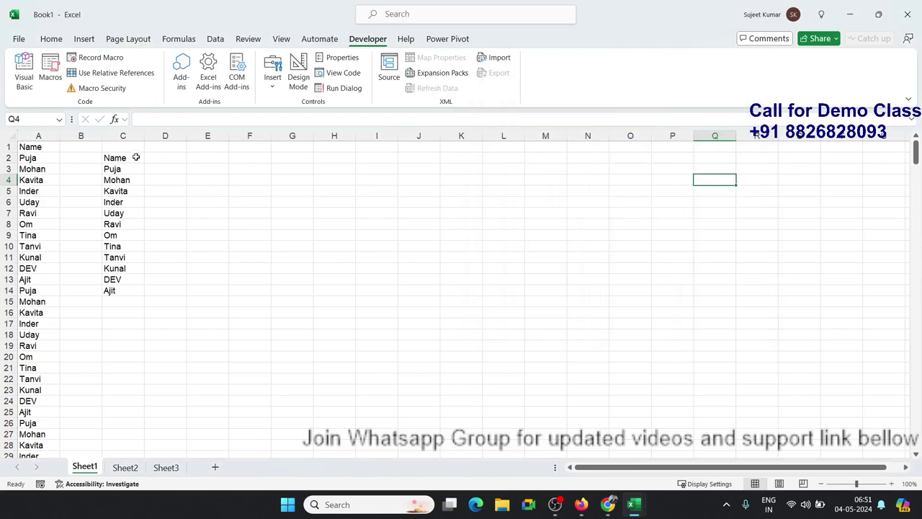
left_click_drag(120, 149, 122, 192)
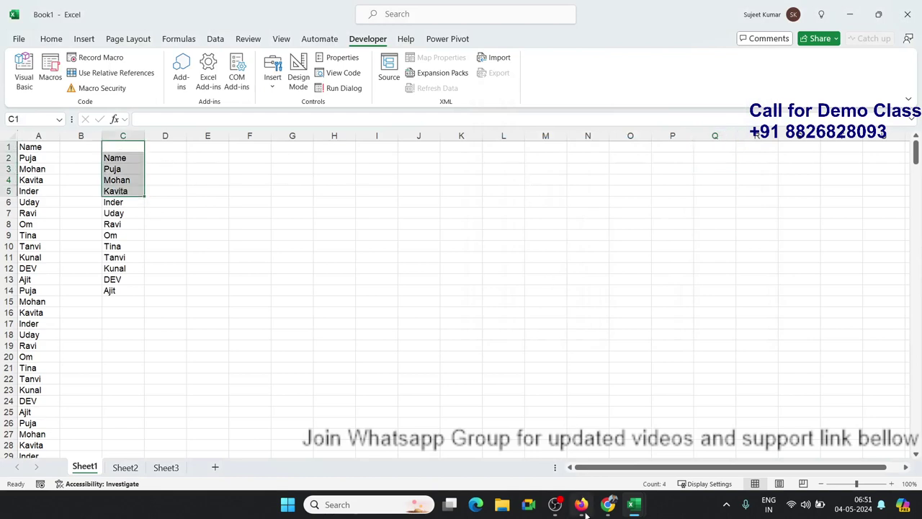
left_click(618, 511)
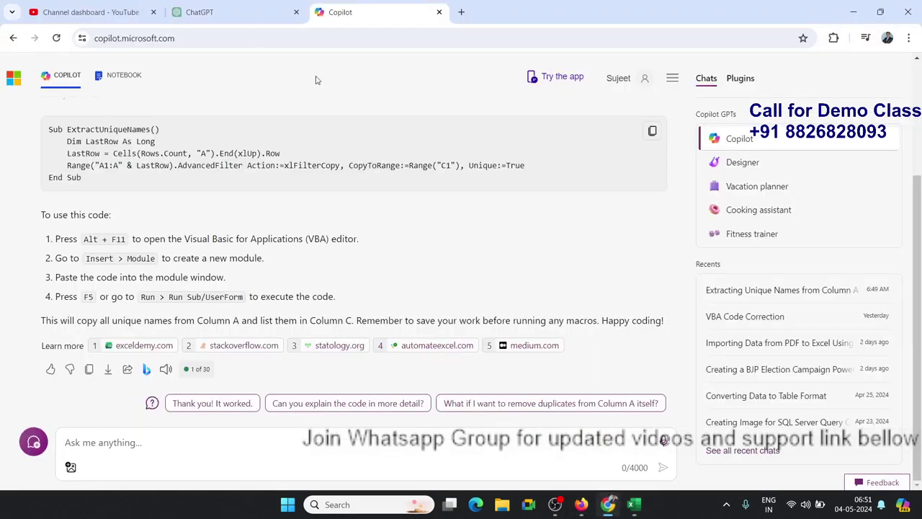
- Scroll through ChatGPT's Dictionary macro and point out its Exists check
left_click(245, 22)
scroll(398, 364, "up", 3)
scroll(407, 354, "up", 2)
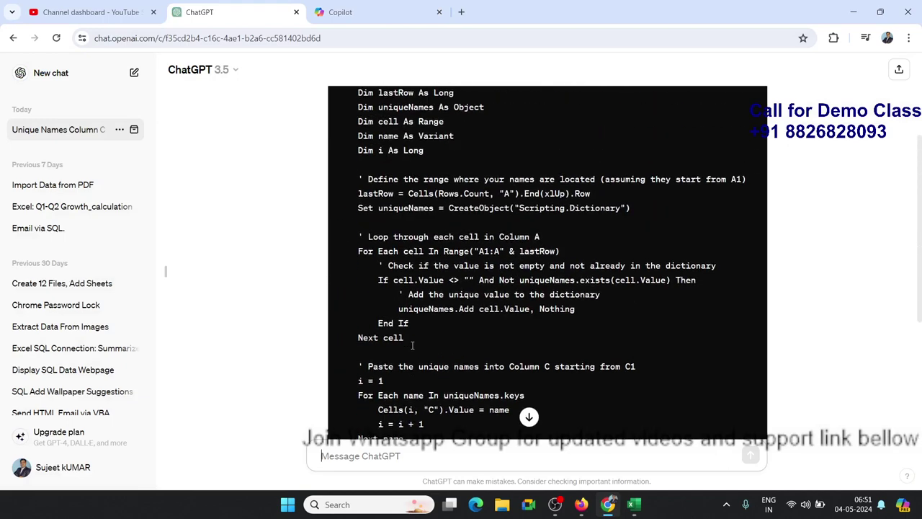
scroll(413, 349, "down", 1)
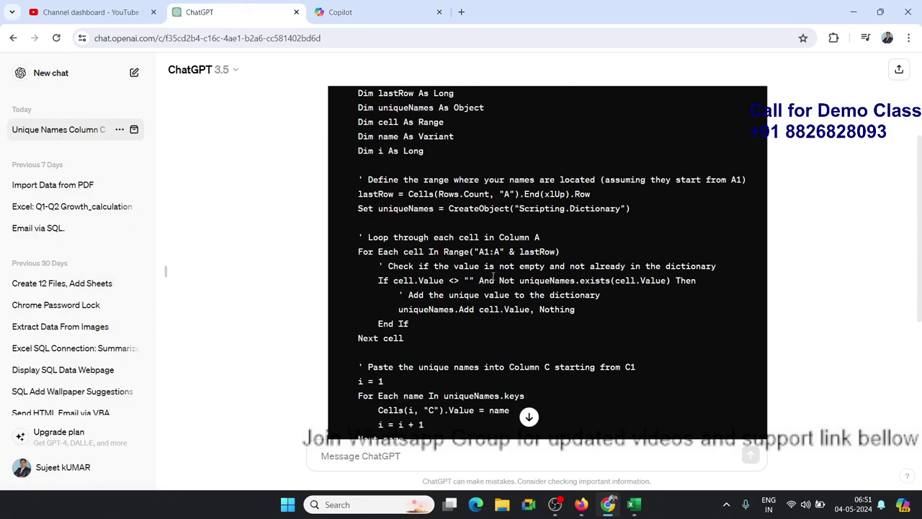
double_click(588, 281)
left_click(678, 282)
scroll(478, 319, "up", 2)
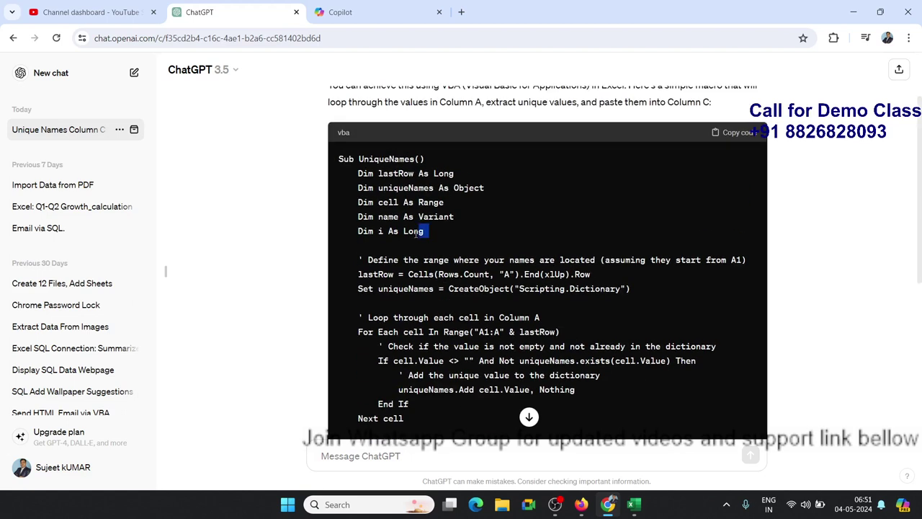
mouse_move(416, 234)
left_mouse_down()
mouse_move(354, 173)
mouse_move(590, 194)
left_mouse_up()
scroll(380, 224, "down", 2)
scroll(407, 181, "down", 2)
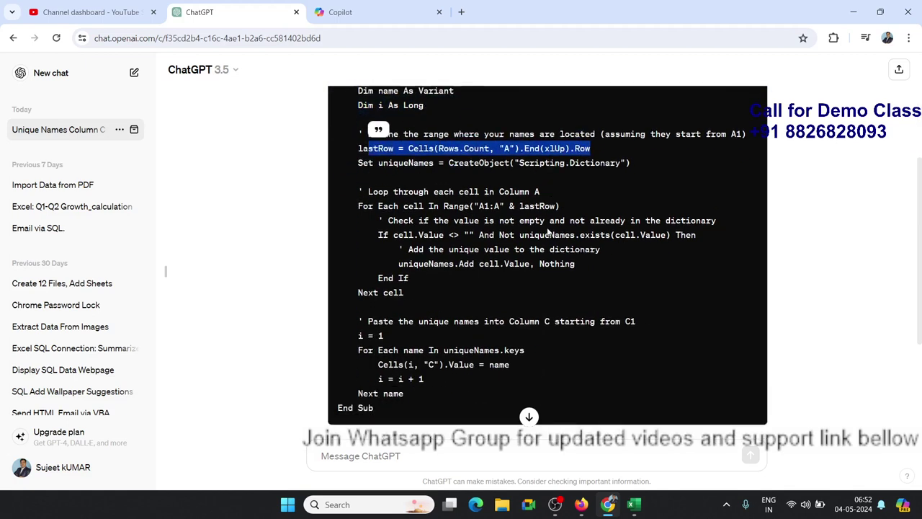
left_click(408, 180)
- Explain the loop up to lastRow, the non-empty cell check and the uniqueNames Exists test
double_click(413, 173)
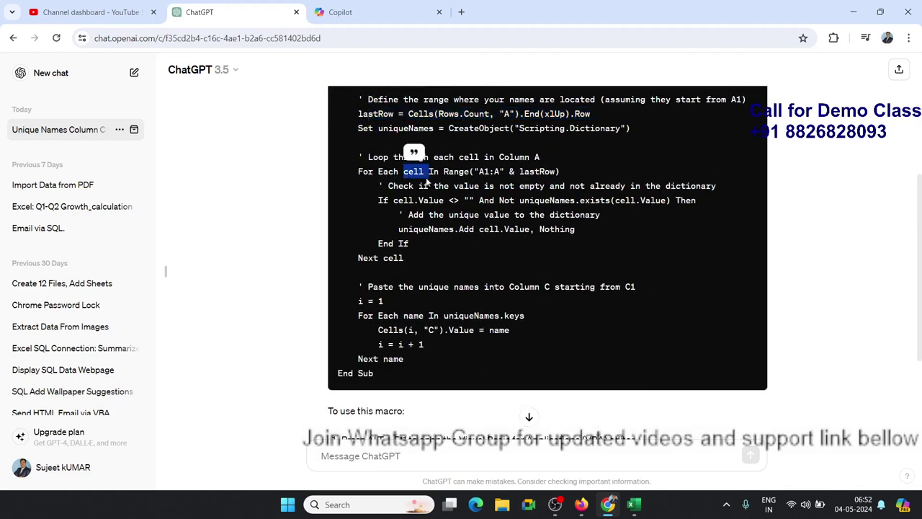
left_click(457, 183)
left_click_drag(509, 179, 536, 171)
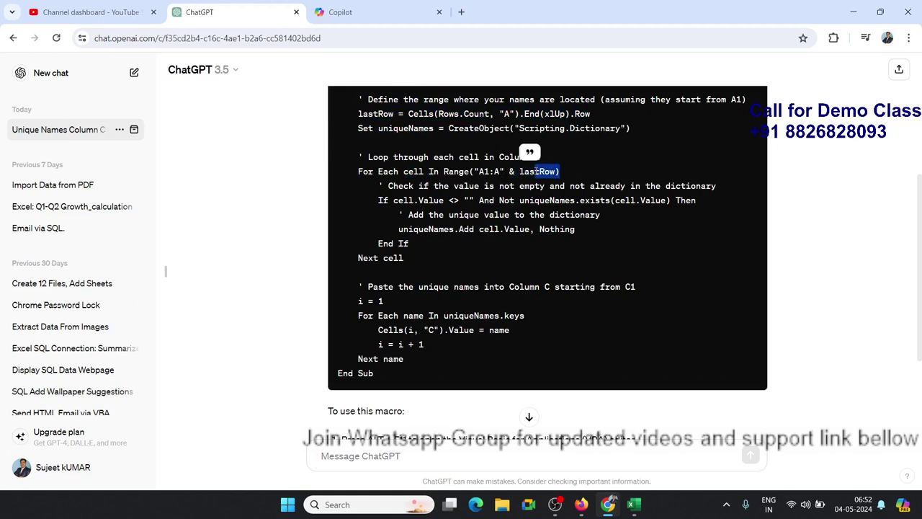
double_click(409, 202)
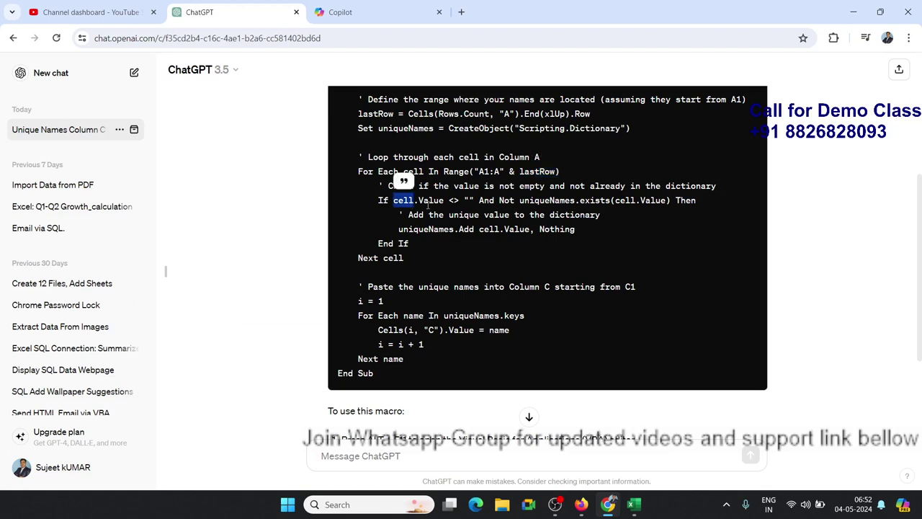
left_click(454, 203)
double_click(474, 200)
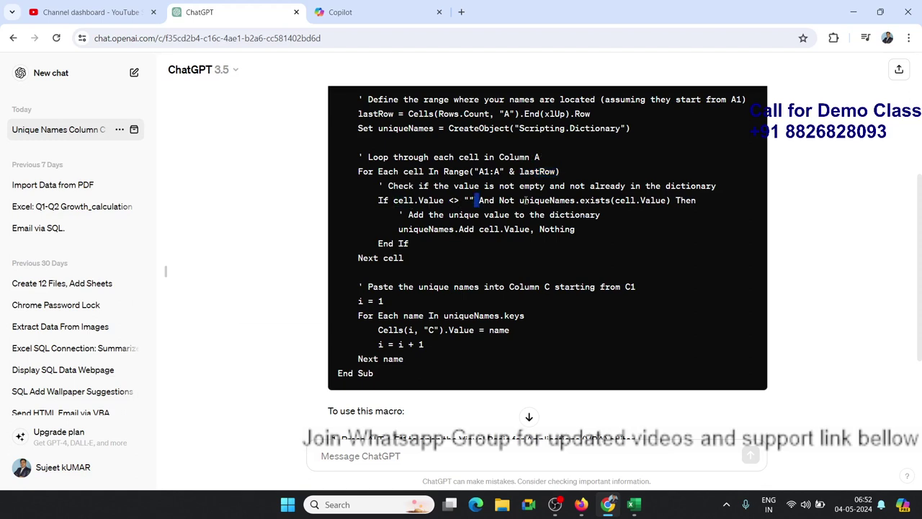
double_click(551, 201)
left_click(580, 202)
- Explain the line creating the Scripting.Dictionary with CreateObject, then move to Copilot's answer
scroll(597, 205, "up", 1)
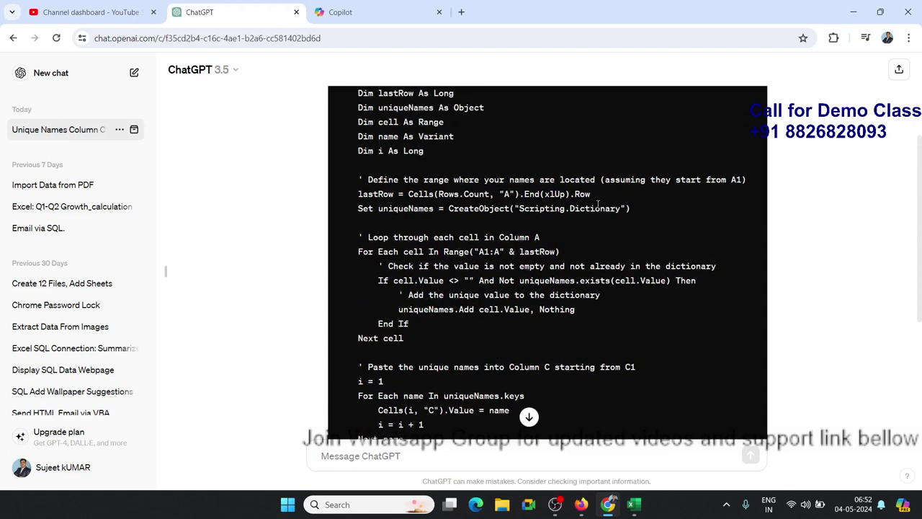
double_click(409, 209)
double_click(485, 209)
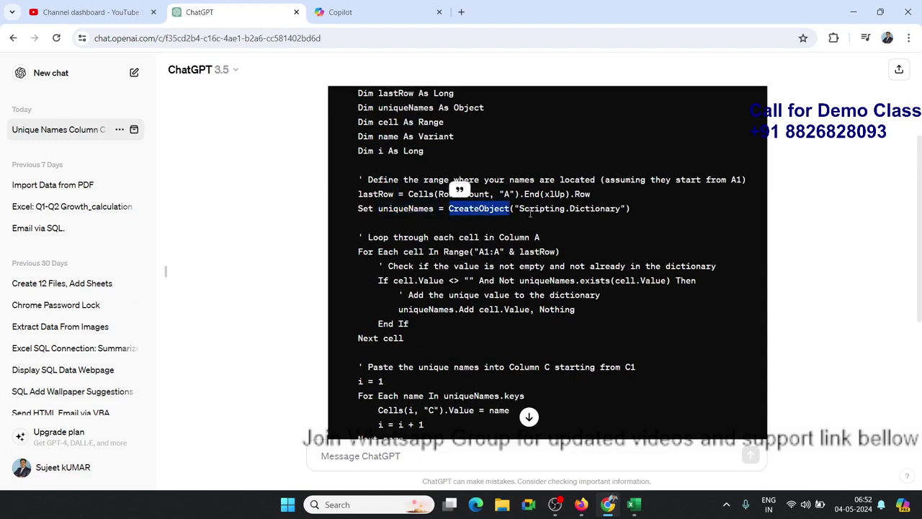
double_click(592, 208)
double_click(640, 208)
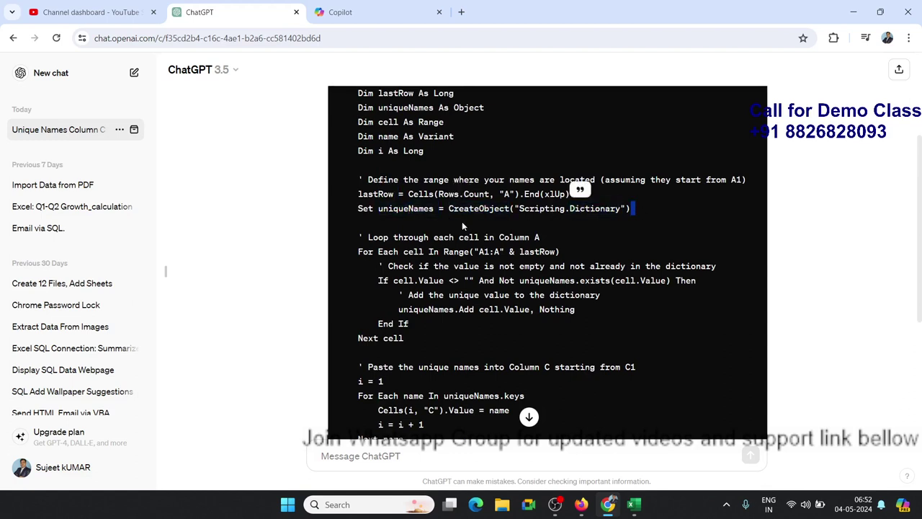
left_click_drag(362, 224, 369, 210)
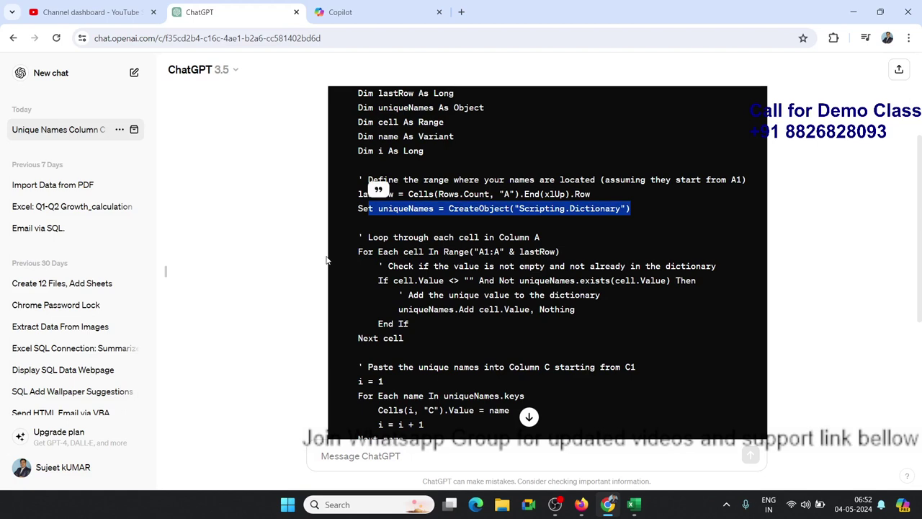
scroll(325, 260, "down", 1)
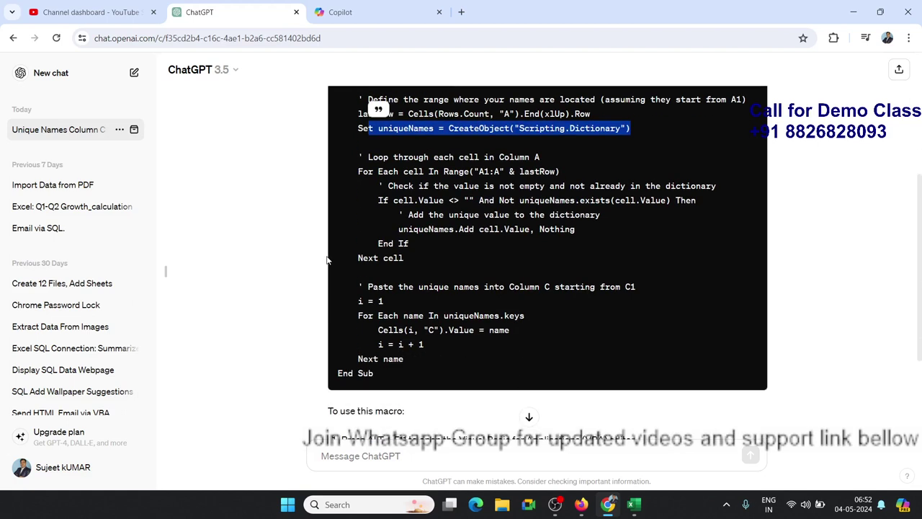
scroll(326, 260, "up", 1)
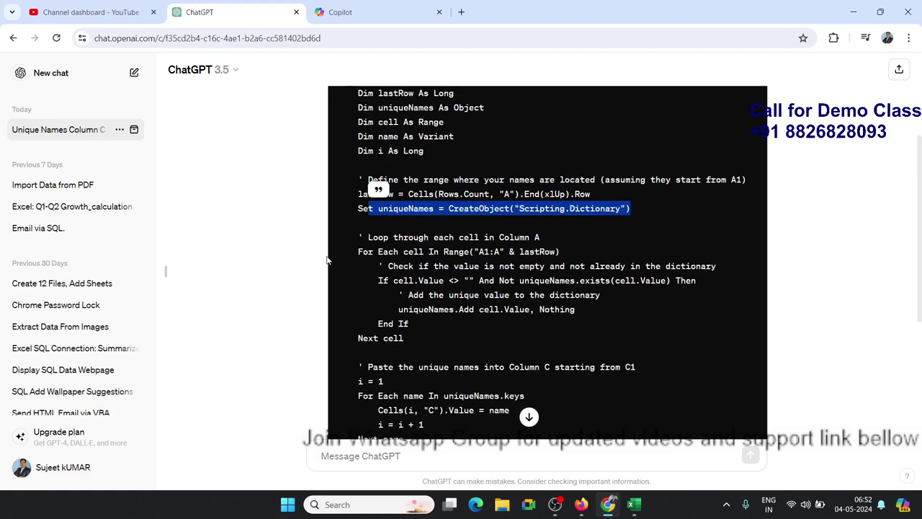
left_click(356, 11)
- Copy Copilot's whole ExtractUniqueNames code block with its xlFilterCopy AdvancedFilter call
scroll(223, 287, "up", 2)
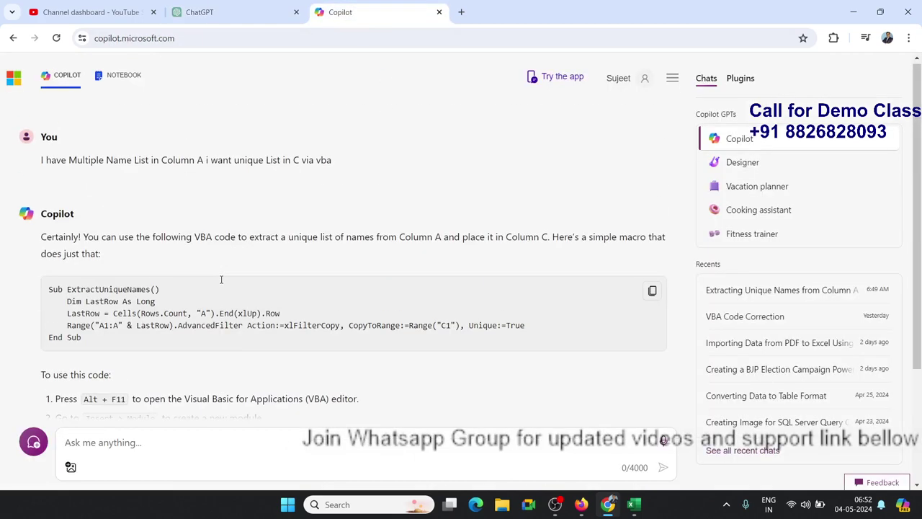
scroll(222, 284, "down", 1)
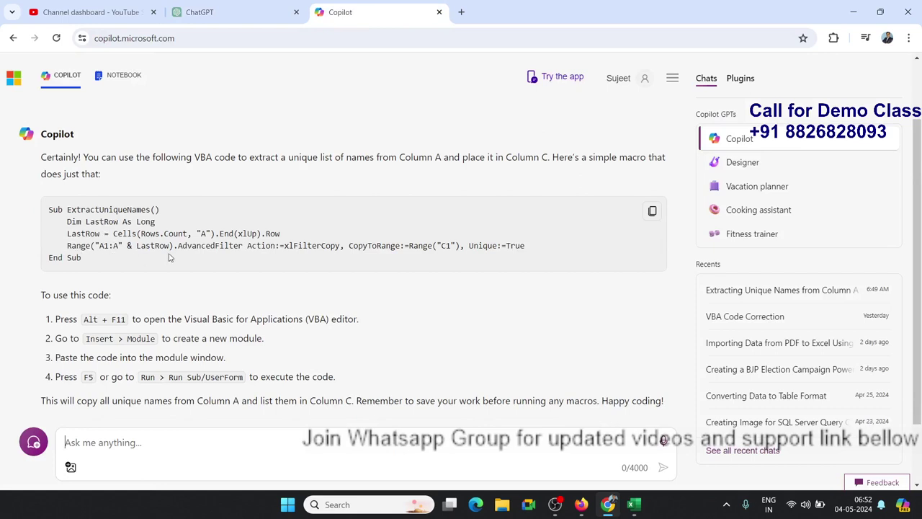
double_click(294, 246)
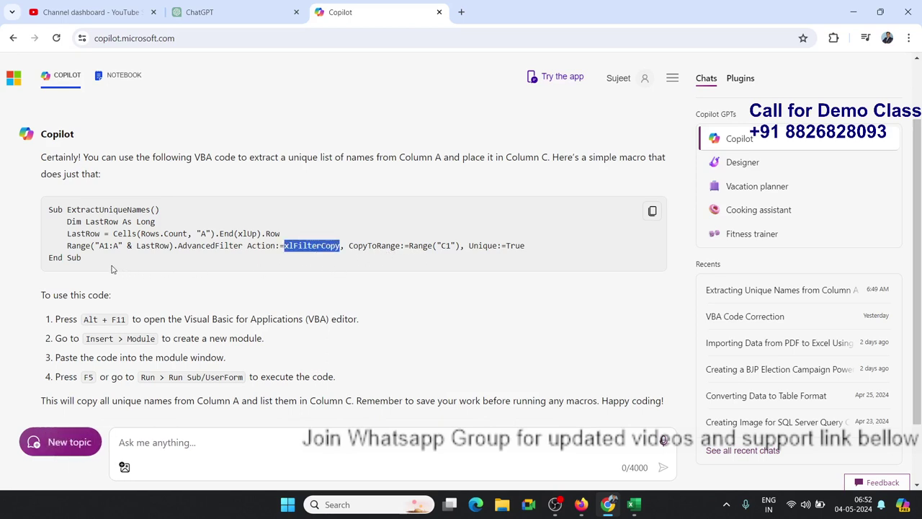
left_click_drag(82, 258, 48, 210)
key("ctrl+c")
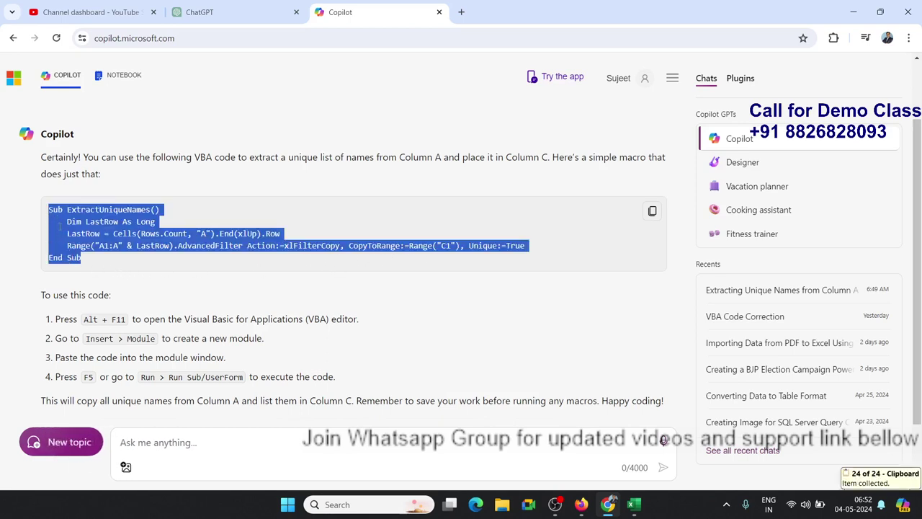
left_click(166, 267)
- Paste the ExtractUniqueNames macro into Module1 in the VBA editor
key("alt+Tab")
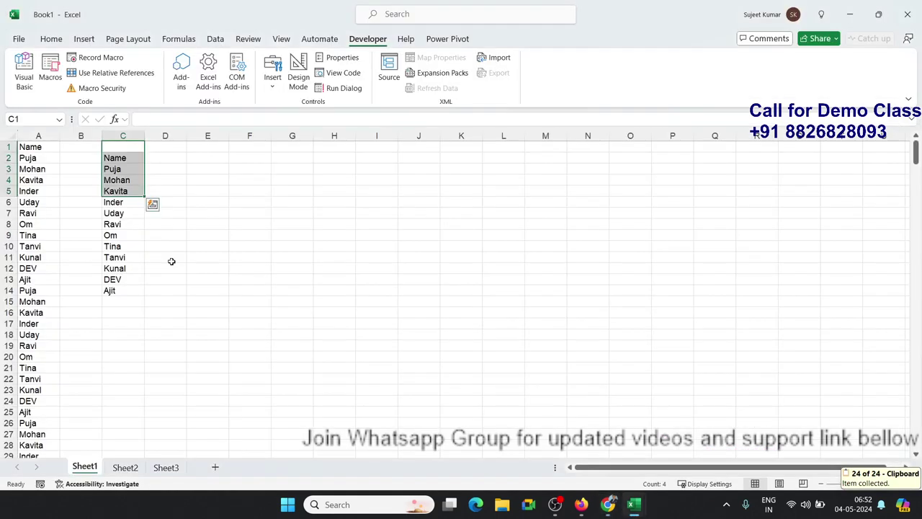
key("alt+Tab")
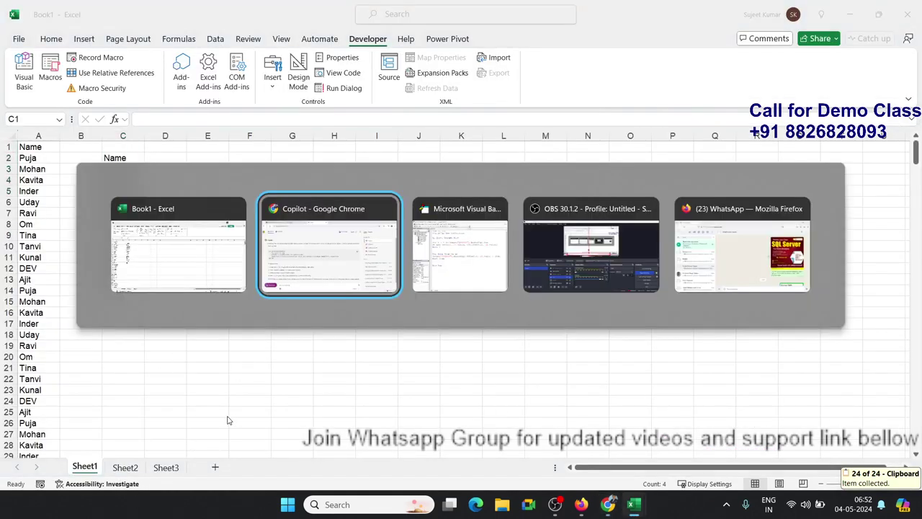
key("alt+Tab")
key("ctrl+v")
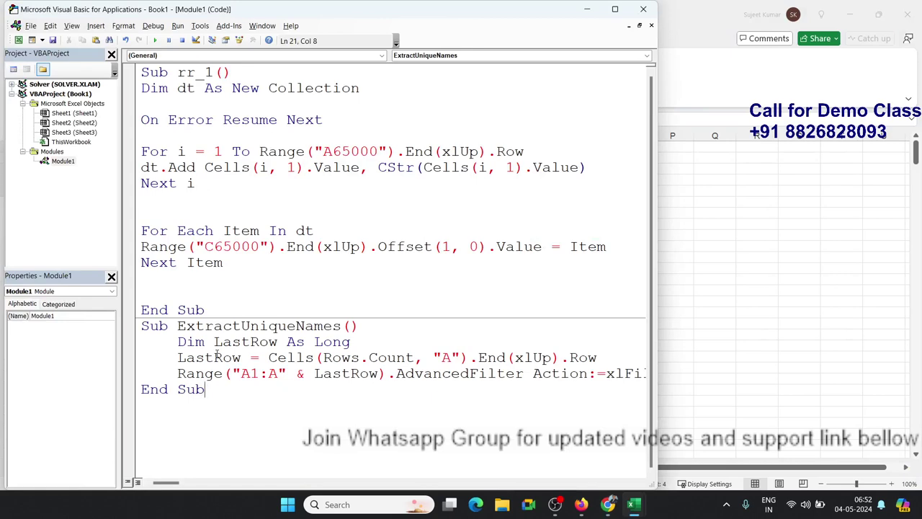
- Maximize the editor and review xlFilterCopy and CopyToRange on the AdvancedFilter line, then return to Excel
left_click(269, 357)
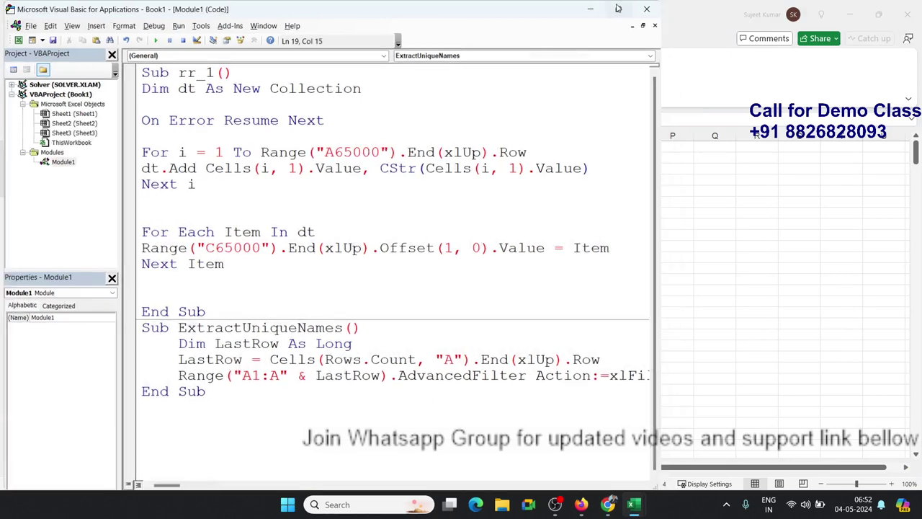
left_click(617, 9)
left_click(412, 385)
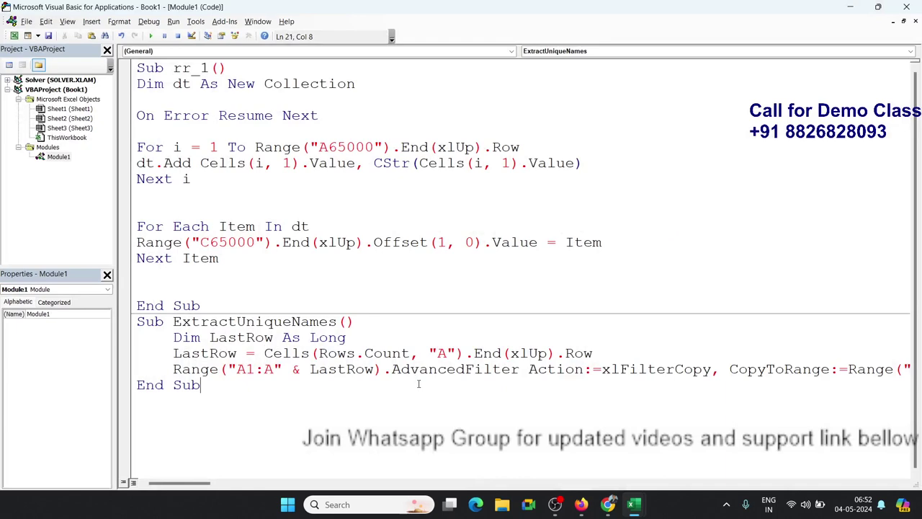
left_click(429, 369)
double_click(622, 373)
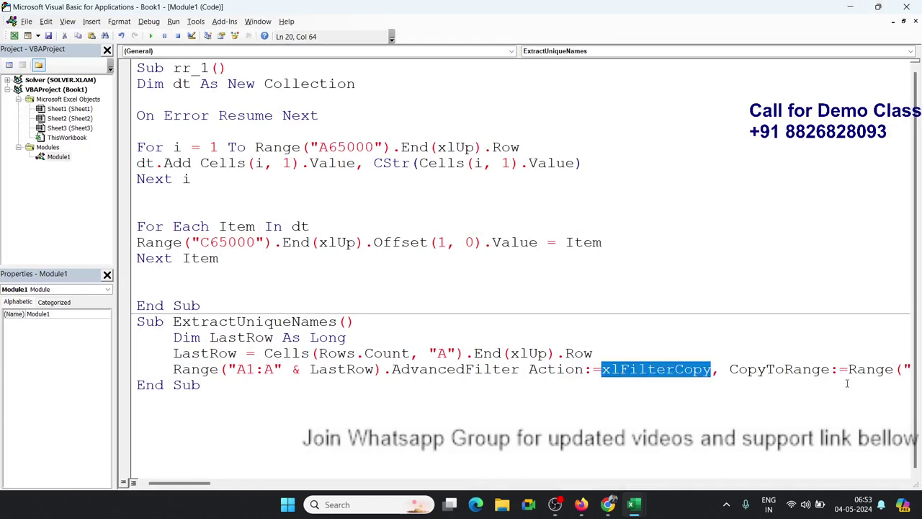
double_click(801, 369)
left_click(495, 353)
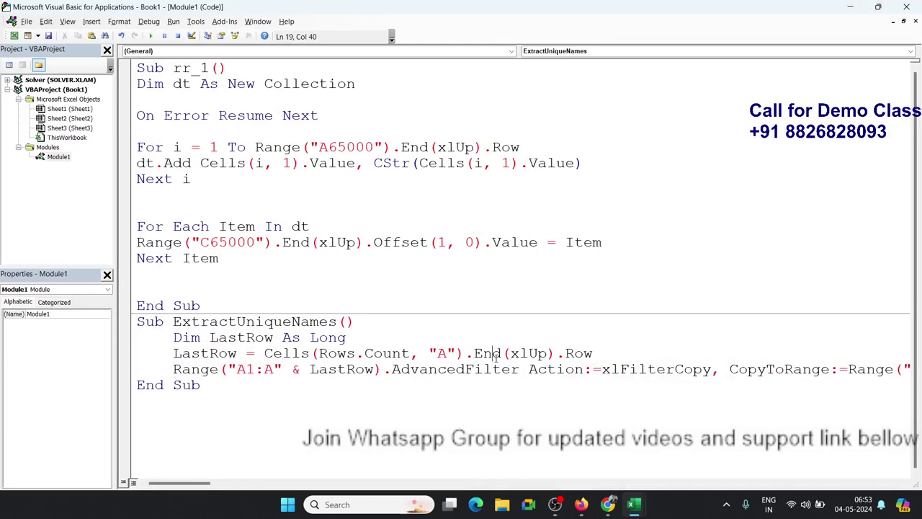
key("F5")
key("alt+F11")
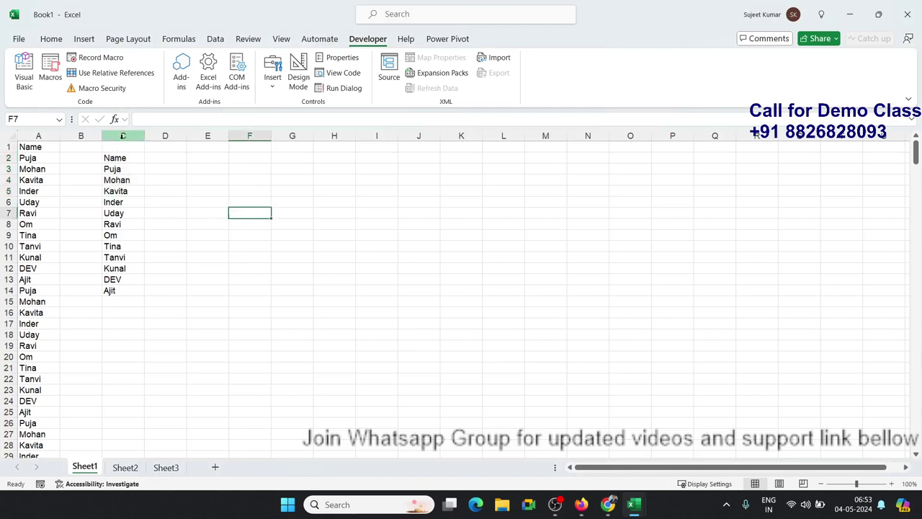
- Clear column C and run ExtractUniqueNames to refill it with the unique names
left_click(122, 135)
key("Delete")
left_click(259, 213)
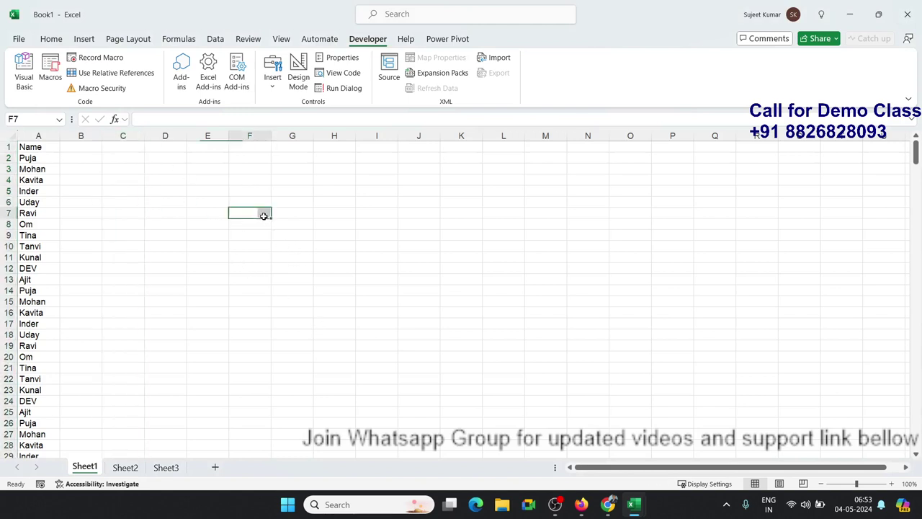
left_click(50, 72)
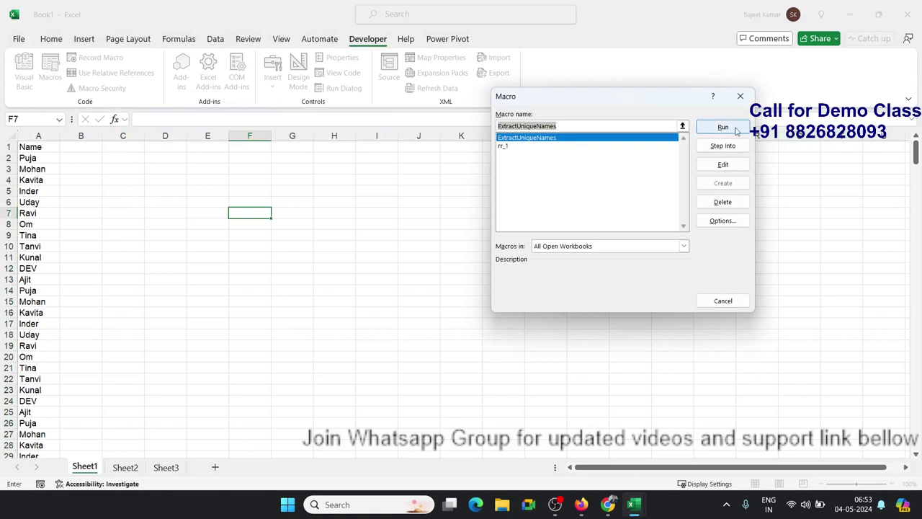
left_click(724, 126)
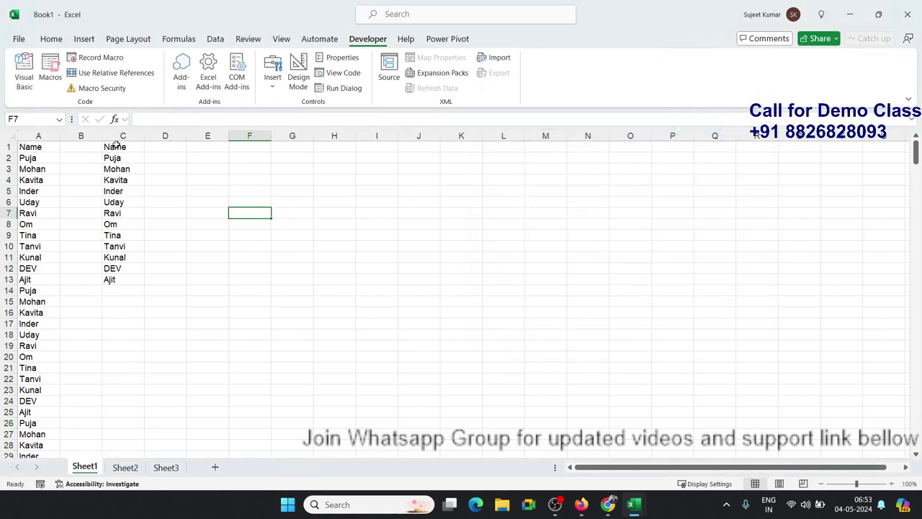
- Delete the new unique names from column C and return to the VBA editor
left_click_drag(108, 147, 116, 290)
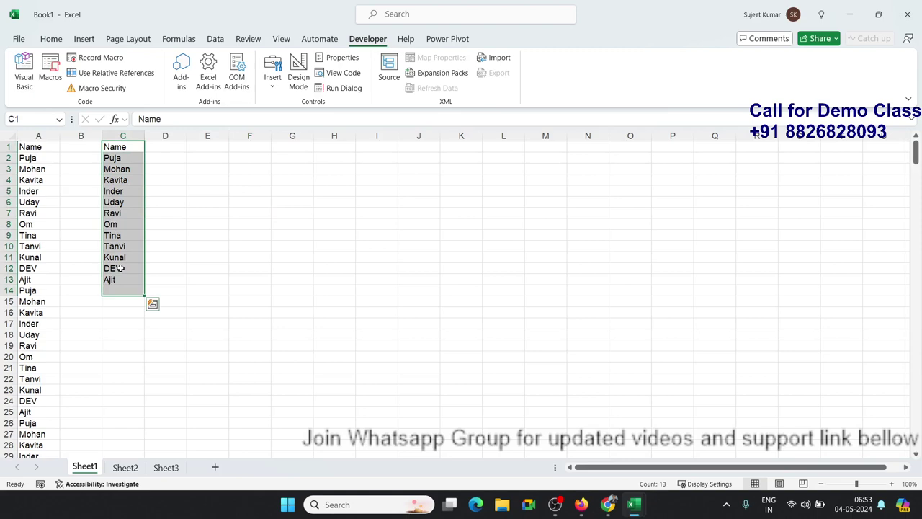
key("Delete")
key("alt+F11")
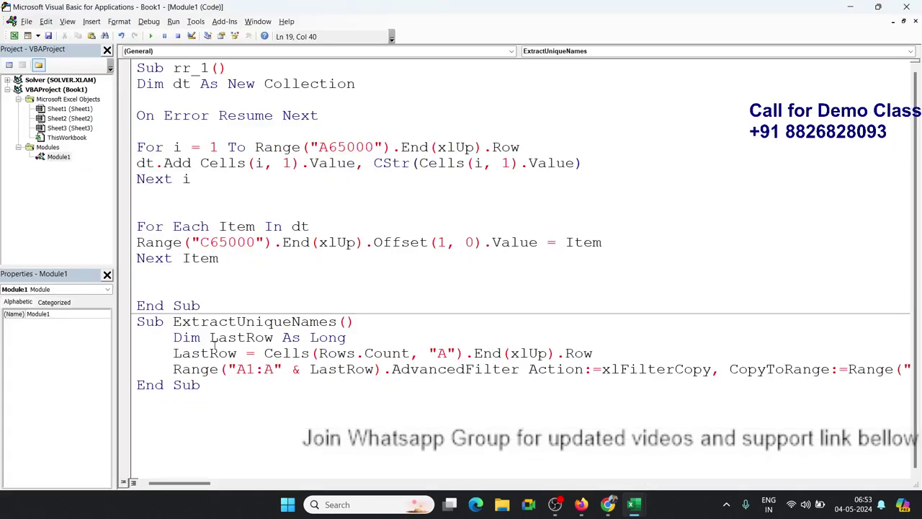
left_click(473, 369)
double_click(473, 369)
double_click(565, 369)
double_click(674, 368)
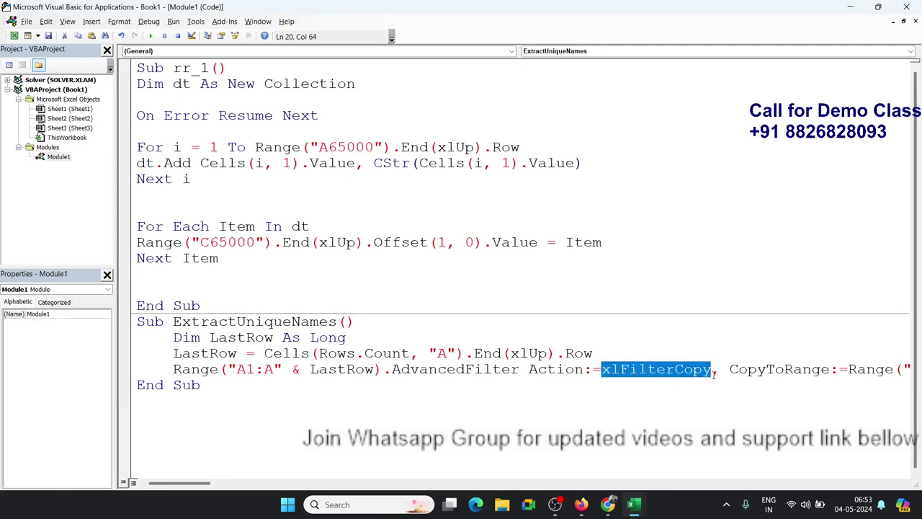
double_click(740, 368)
left_click(686, 382)
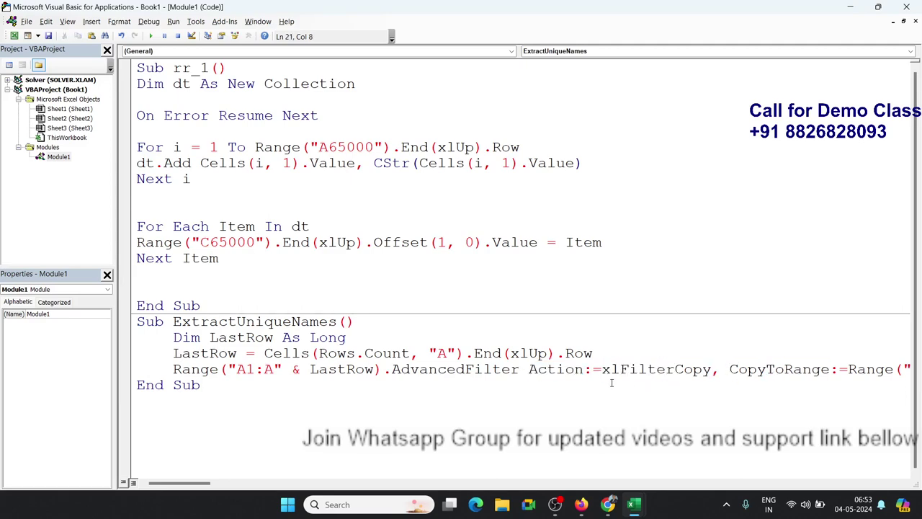
key("alt+F11")
key("alt+F11")
left_click_drag(236, 369, 273, 369)
left_click(264, 369)
left_click_drag(282, 353, 327, 353)
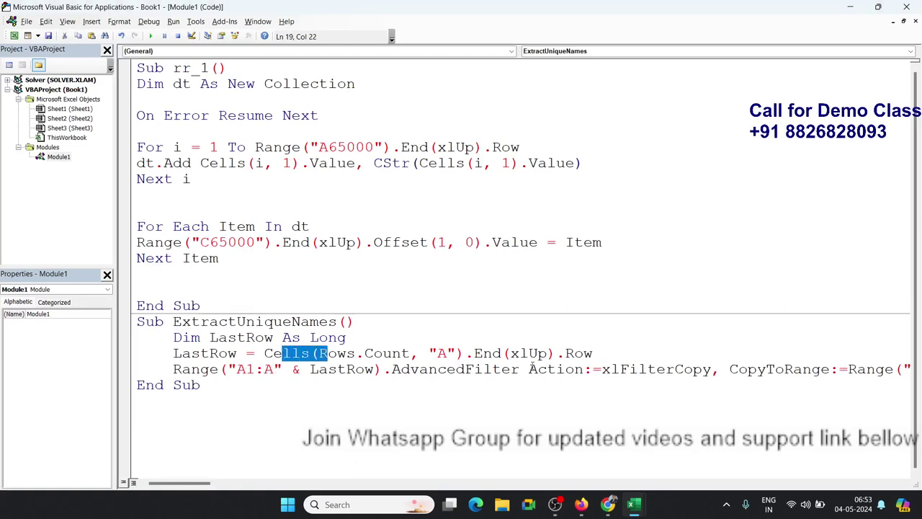
double_click(537, 353)
left_click(606, 354)
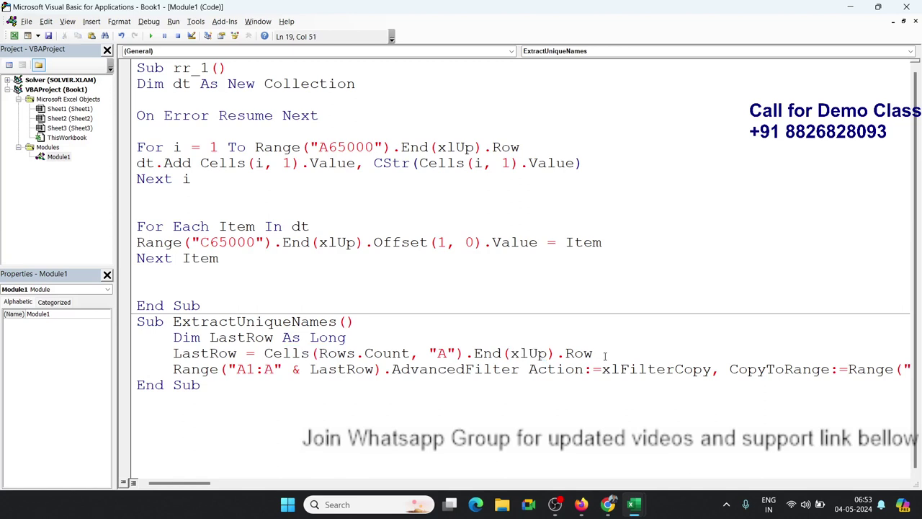
left_click_drag(605, 354, 301, 354)
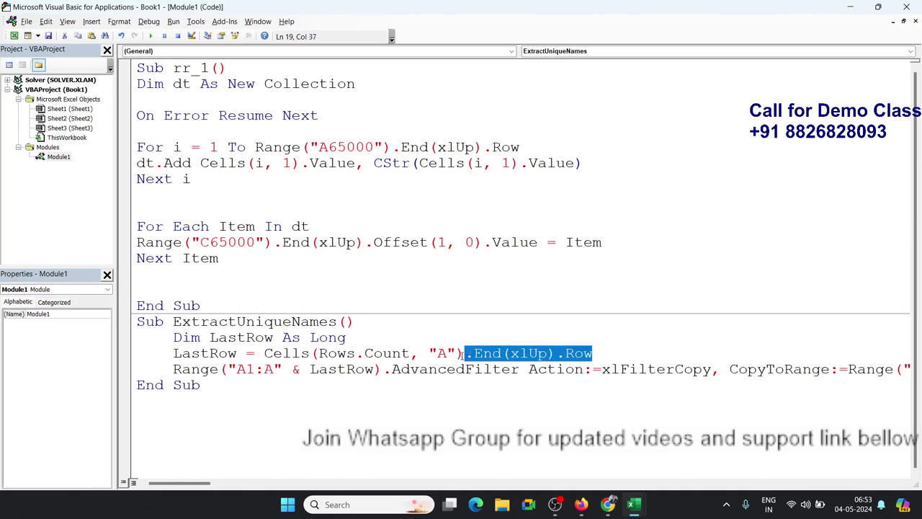
double_click(379, 353)
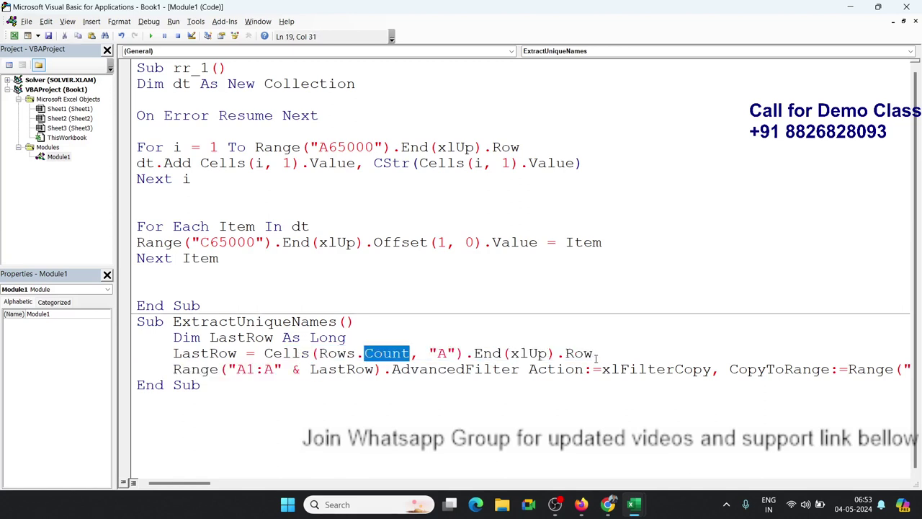
left_click_drag(592, 353, 264, 353)
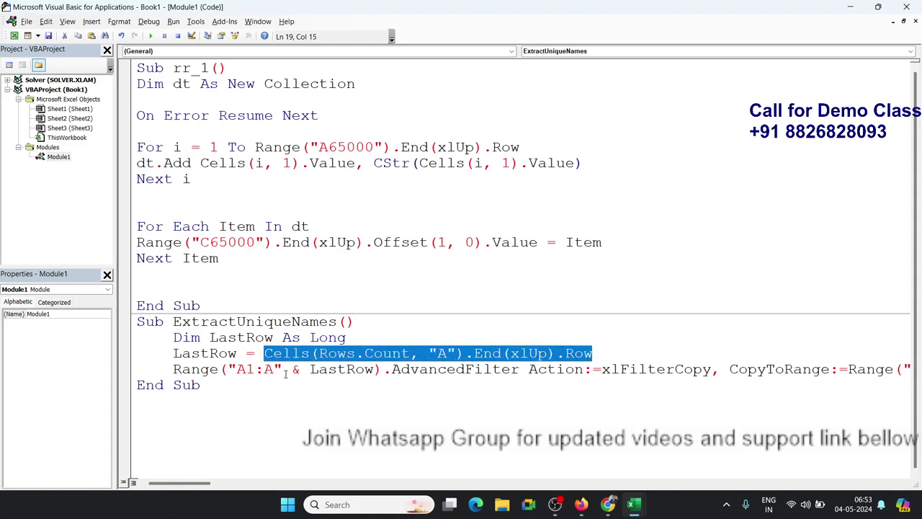
mouse_move(608, 504)
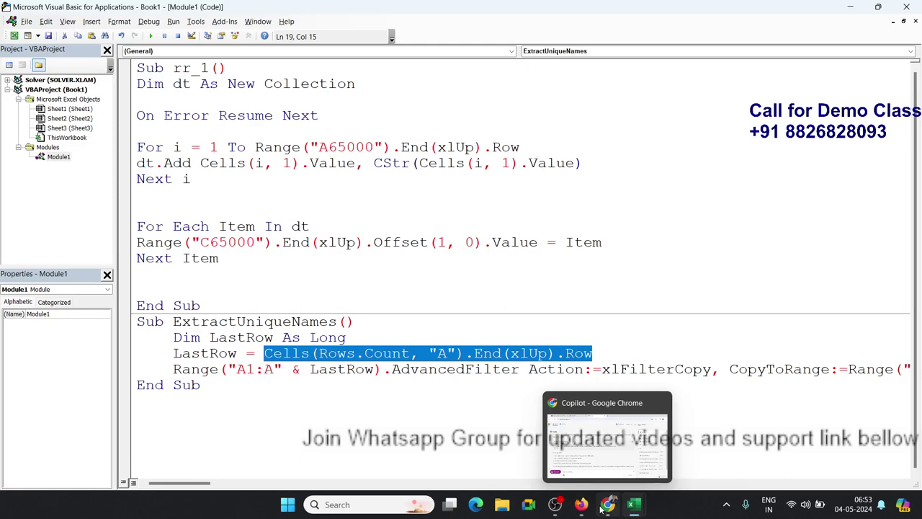
left_click(591, 454)
- Copy ChatGPT's uniqueNames macro and paste it below the last macro in Module1
left_click(231, 12)
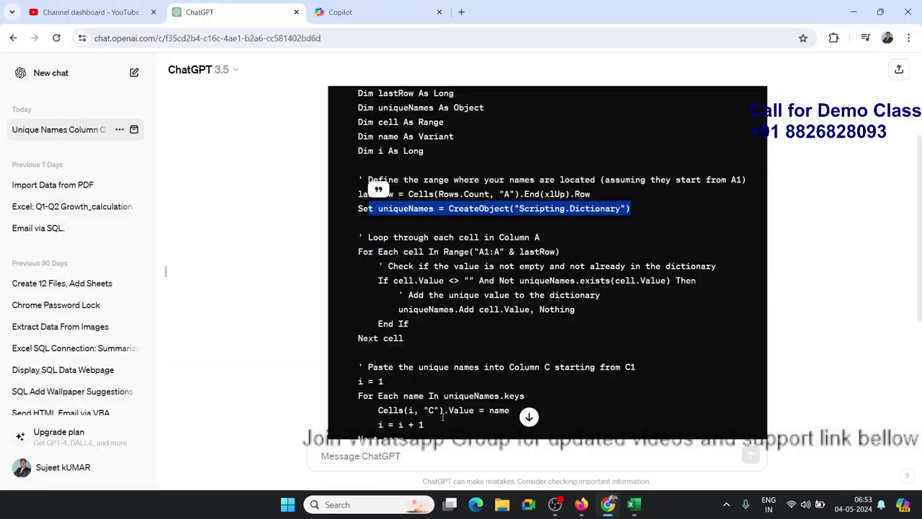
scroll(744, 286, "down", 1)
scroll(744, 286, "up", 3)
left_click(746, 213)
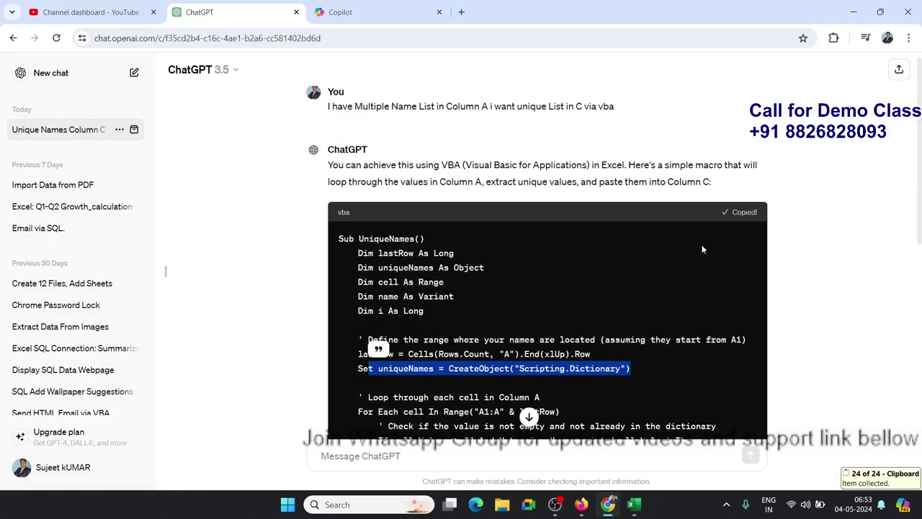
key("alt+Tab")
left_click(176, 427)
key("ctrl+v")
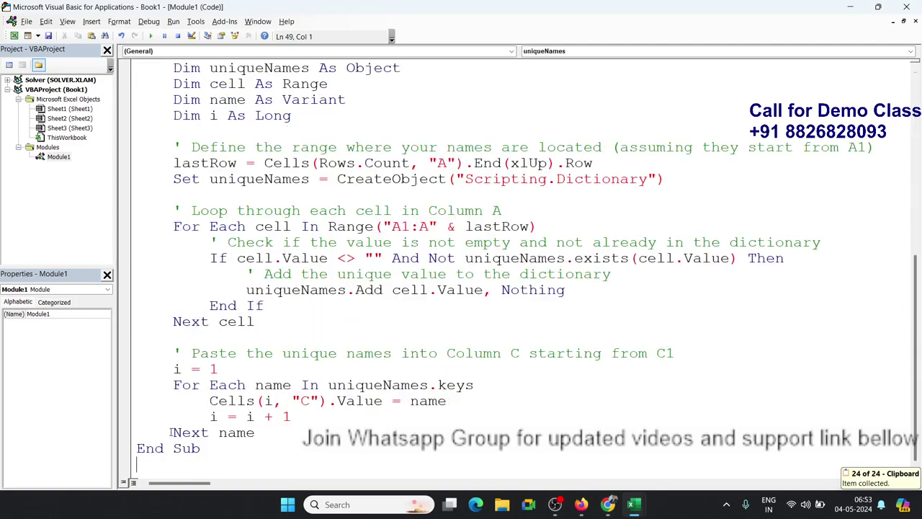
scroll(188, 414, "up", 2)
scroll(230, 335, "up", 1)
scroll(239, 319, "up", 1)
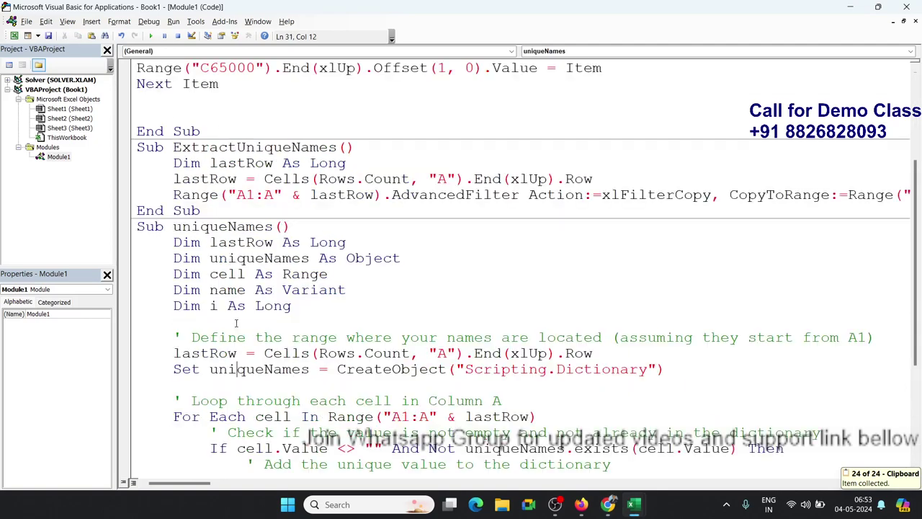
scroll(239, 319, "down", 1)
- Back in Book1, pick an empty cell and bring up the Macros list
key("alt+Tab")
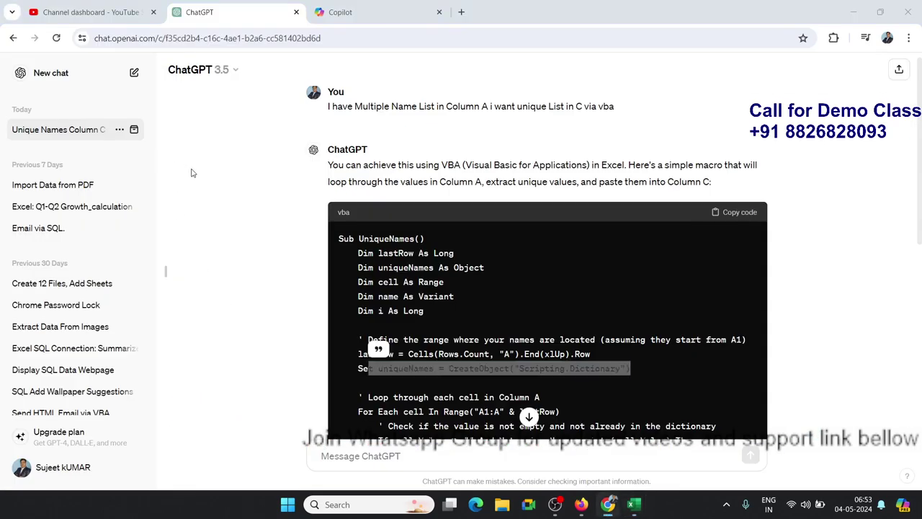
key("alt+Tab")
key("alt+Tab")
left_click(243, 220)
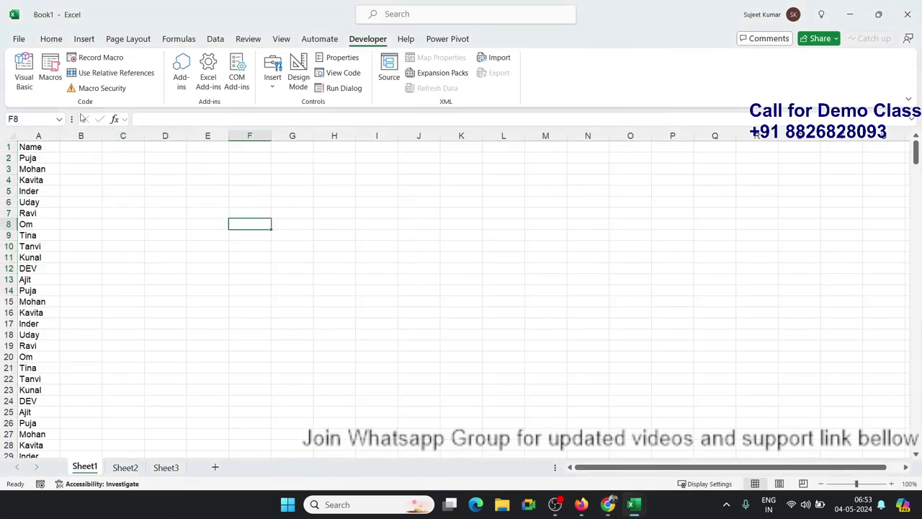
left_click(49, 72)
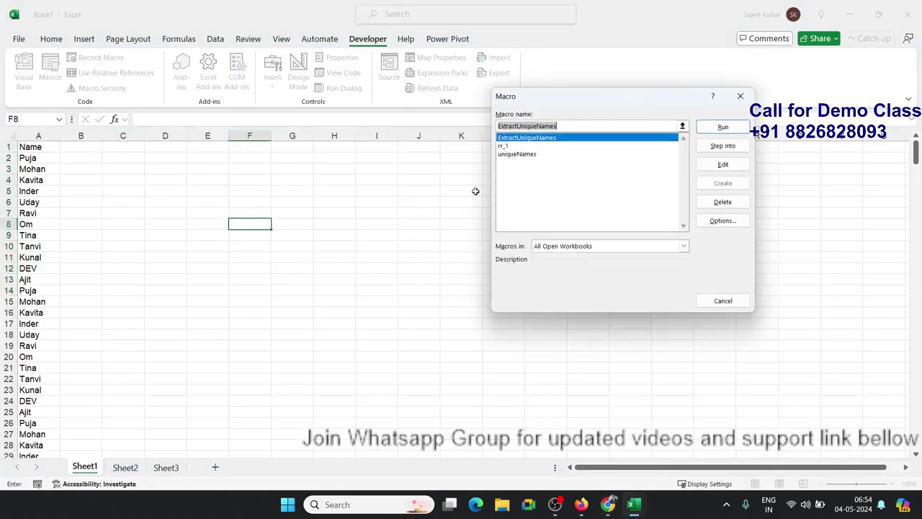
- Run uniqueNames to list Name through Ajit in column C, then clear column C and return to ChatGPT
left_click(529, 155)
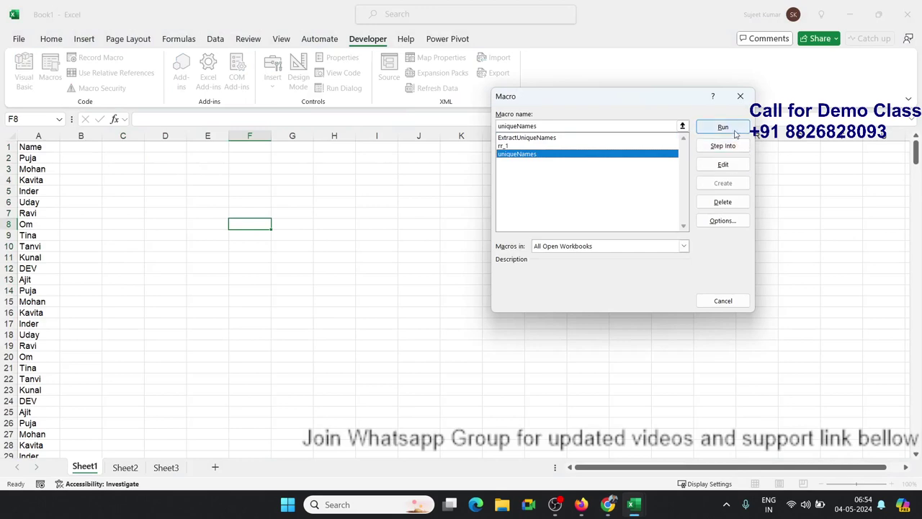
left_click(724, 127)
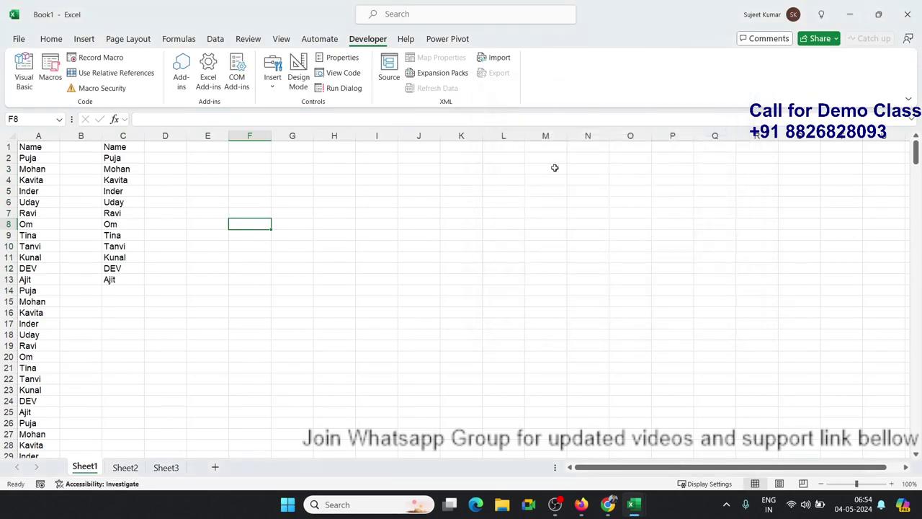
left_click(124, 135)
key("Delete")
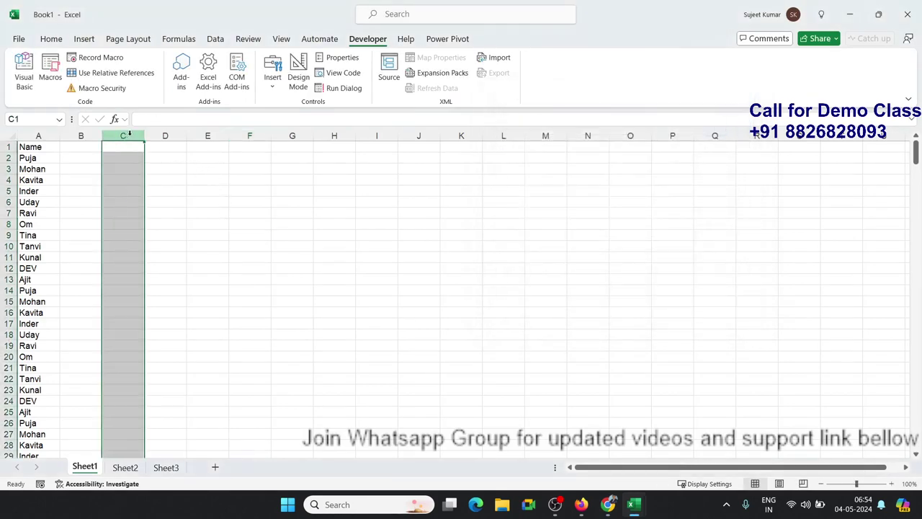
key("alt+Tab")
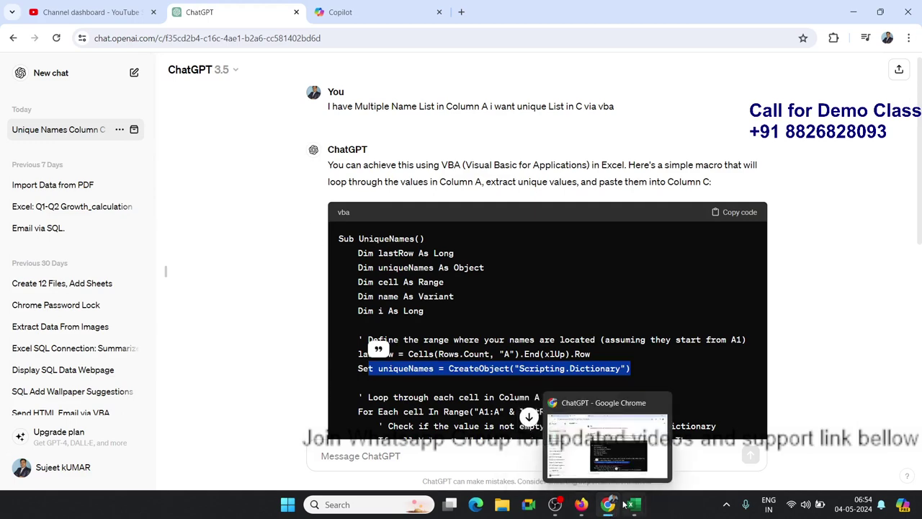
- In the VBA editor, select ExtractUniqueNames' statements from Dim lastRow to the AdvancedFilter line
mouse_move(634, 505)
left_click(669, 454)
scroll(343, 304, "up", 3)
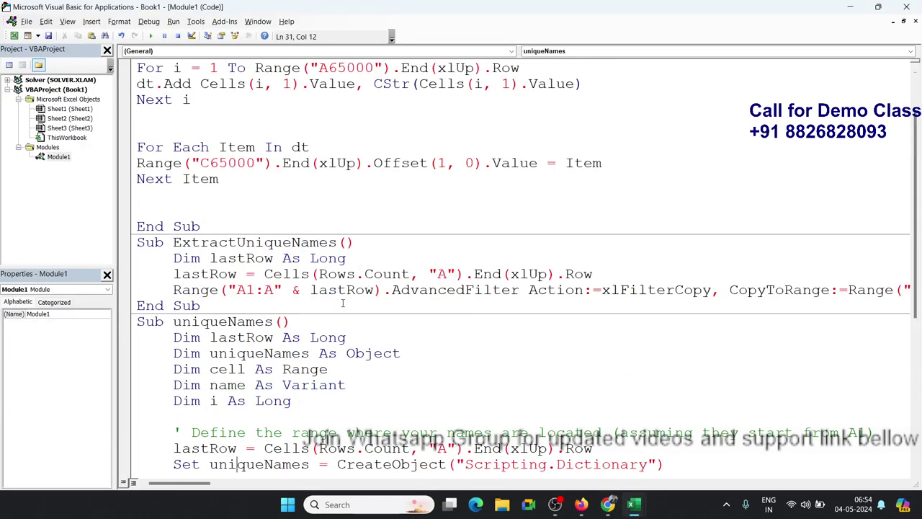
scroll(342, 304, "up", 1)
left_click_drag(163, 336, 209, 337)
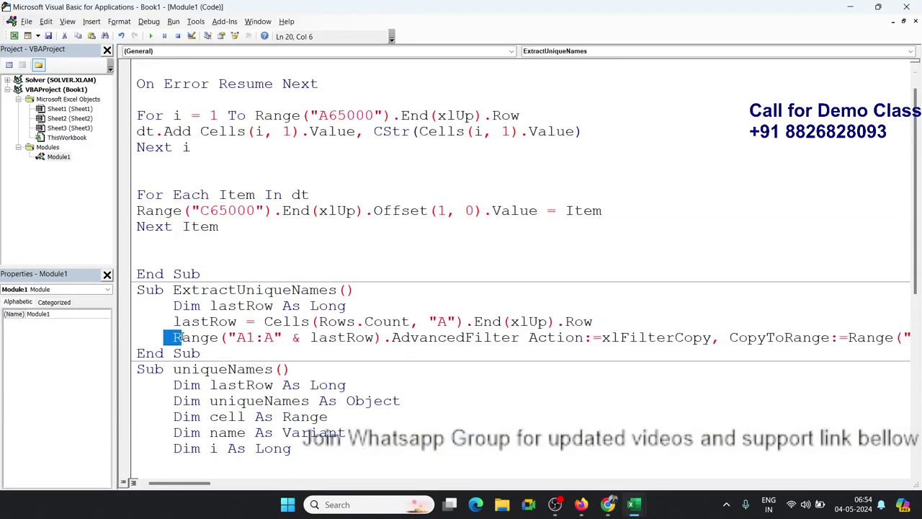
left_click(173, 305)
left_click_drag(173, 305, 676, 340)
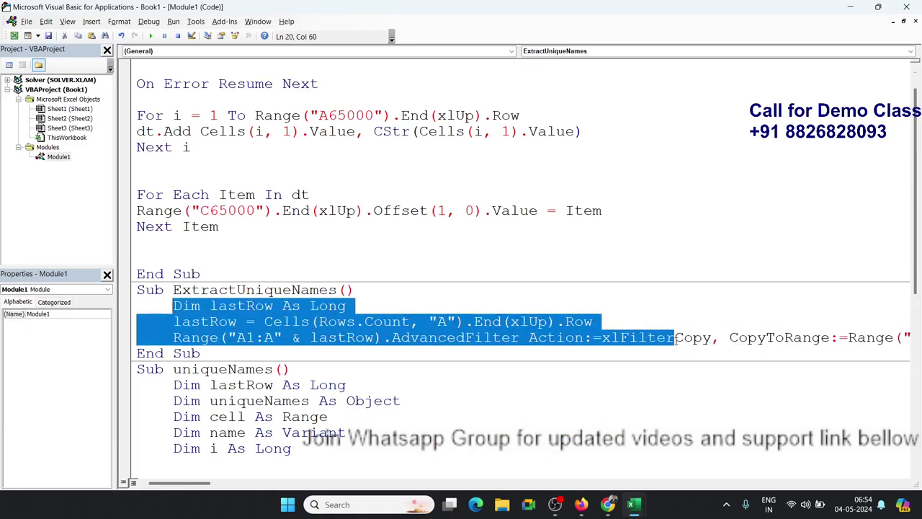
left_click(675, 341)
- Point out xlFilterCopy and Range on the filter line, then return to Book1
double_click(652, 338)
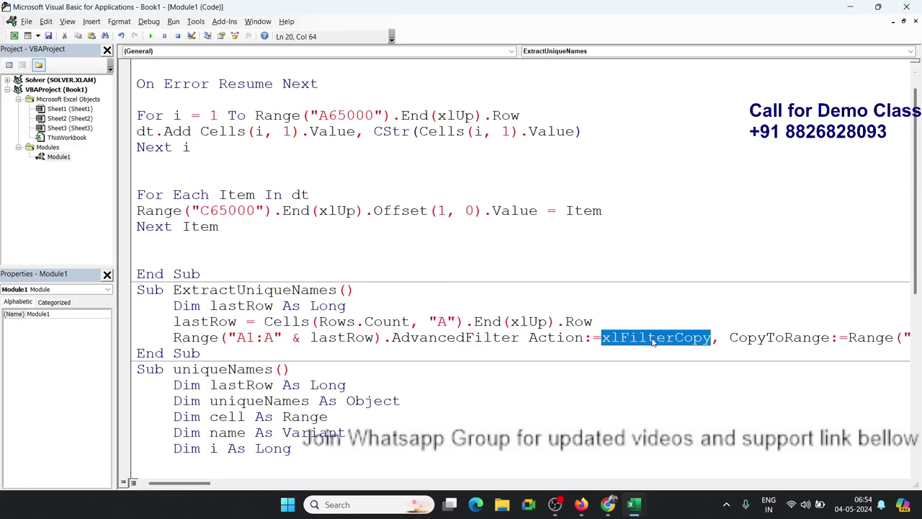
double_click(179, 339)
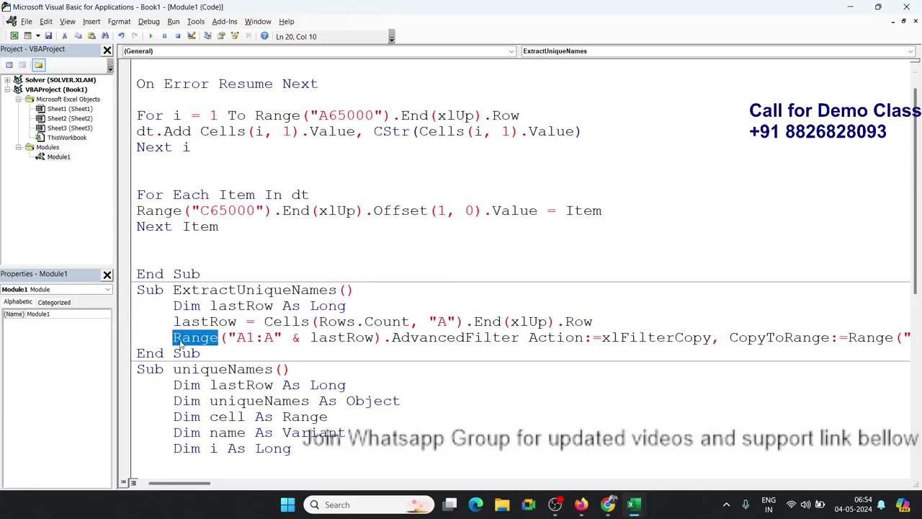
key("alt+Tab")
key("alt+Tab")
key("alt+Tab")
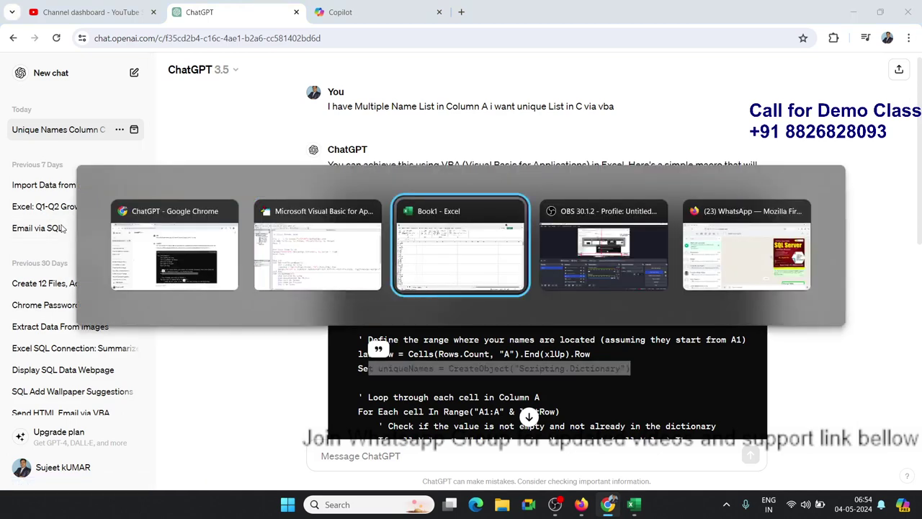
left_click(21, 147)
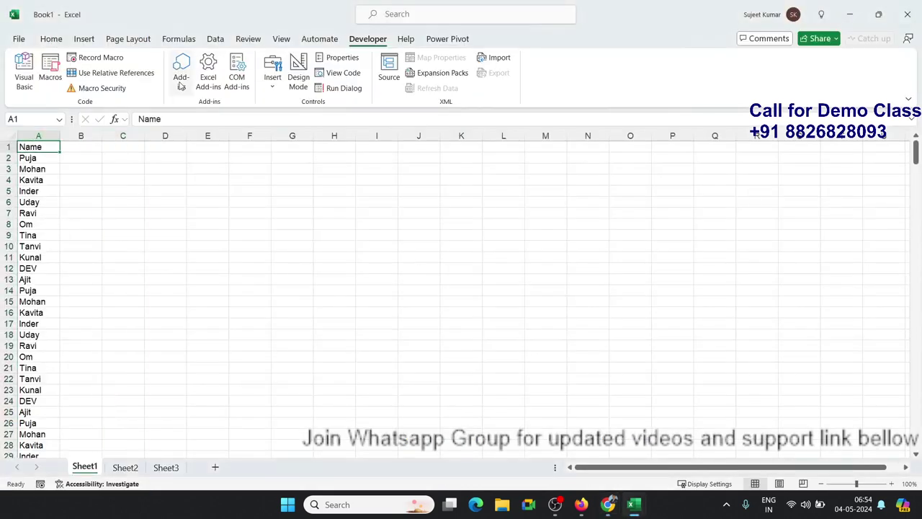
left_click(216, 40)
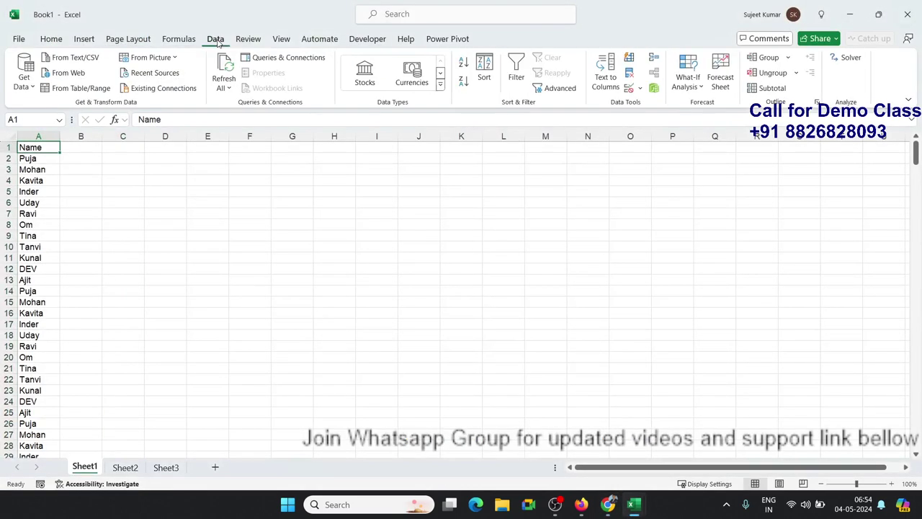
left_click(548, 89)
left_click(611, 210)
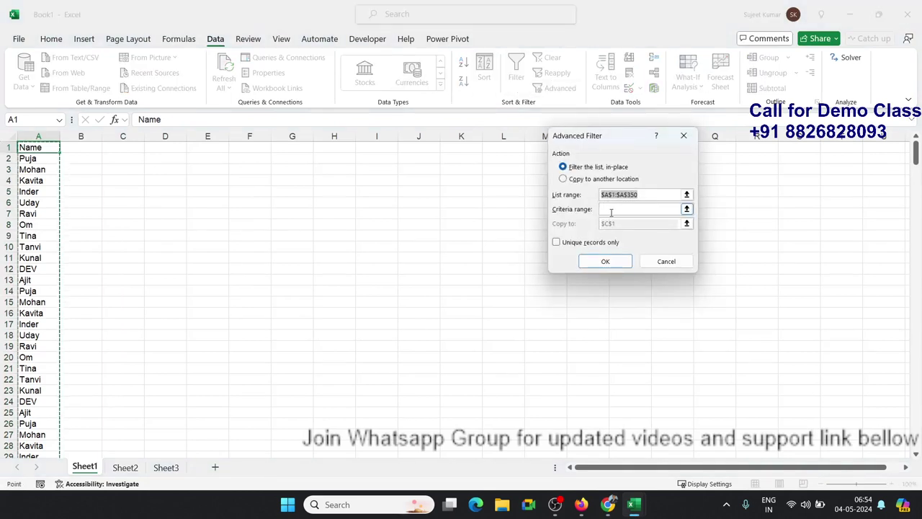
left_click(594, 241)
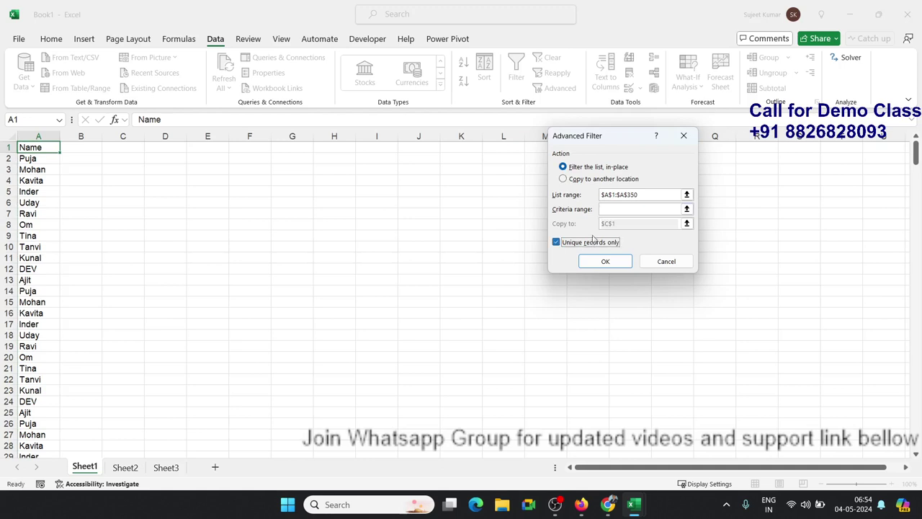
left_click(591, 180)
left_click(678, 211)
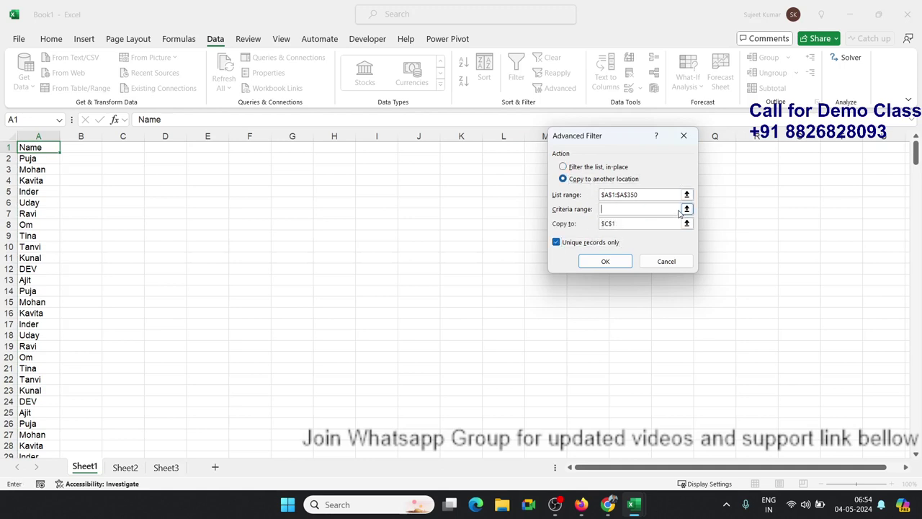
left_click(137, 467)
left_click(208, 210)
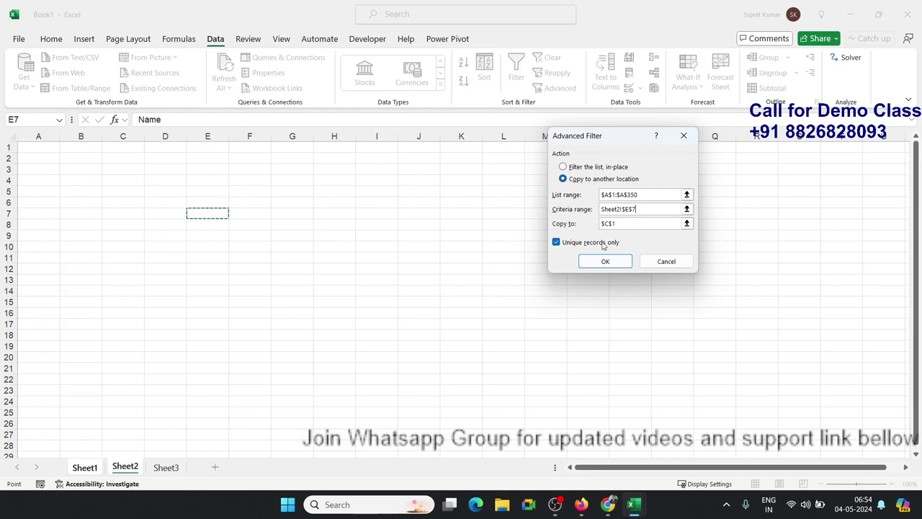
left_click(622, 224)
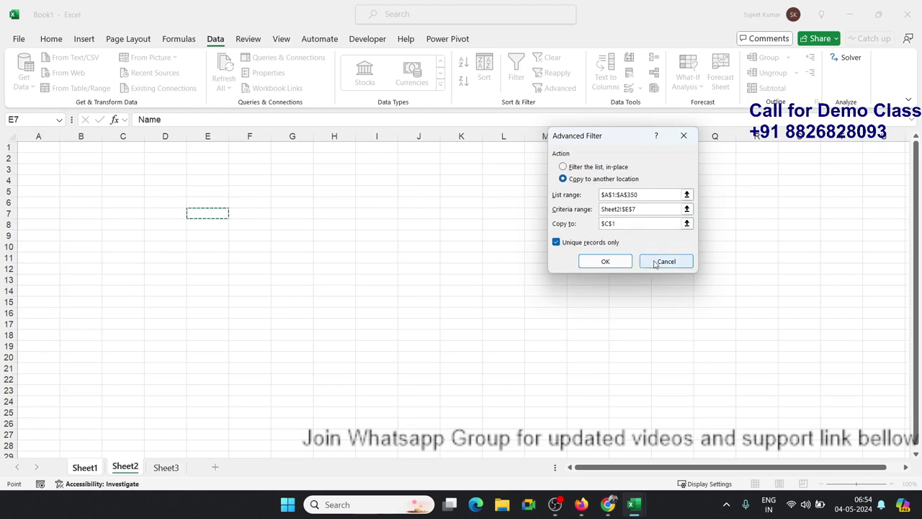
key("Return")
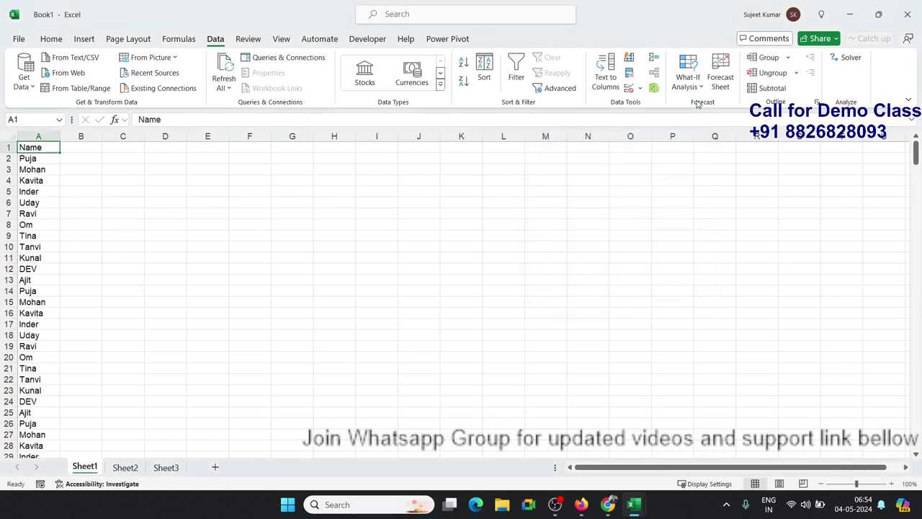
left_click(560, 88)
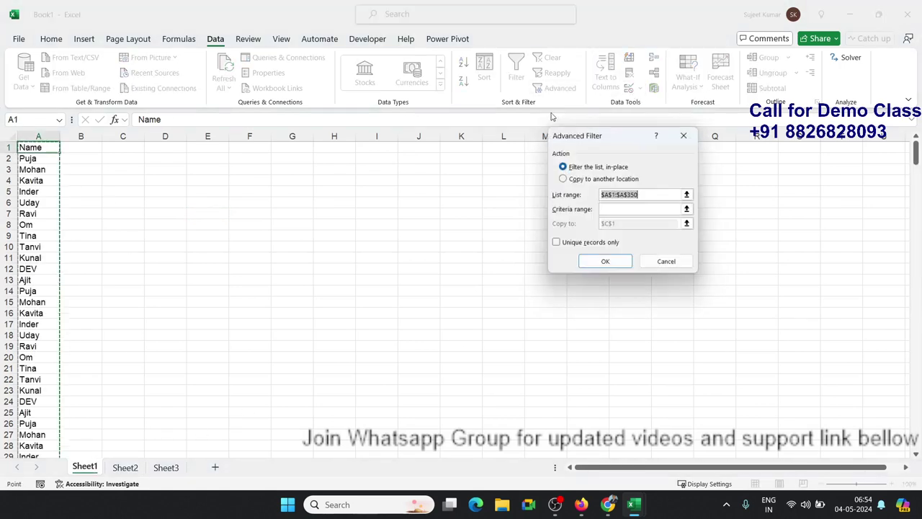
left_click(576, 181)
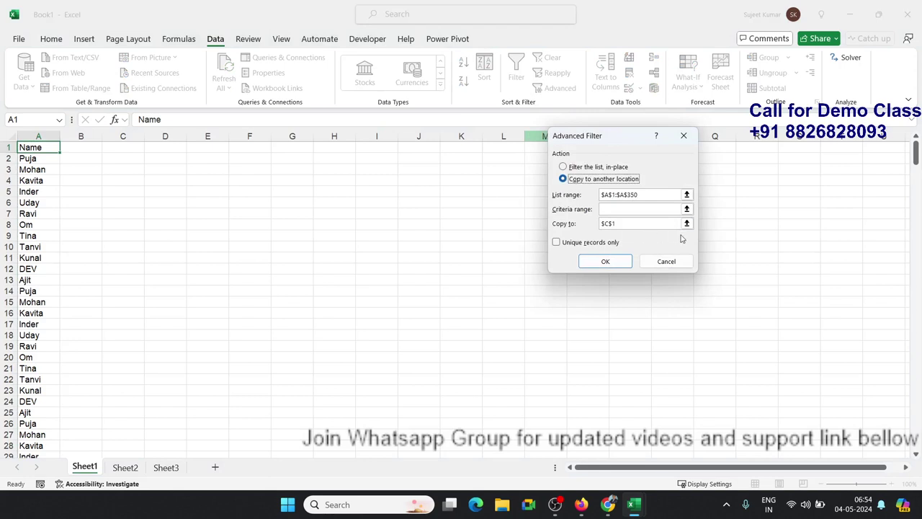
left_click(687, 223)
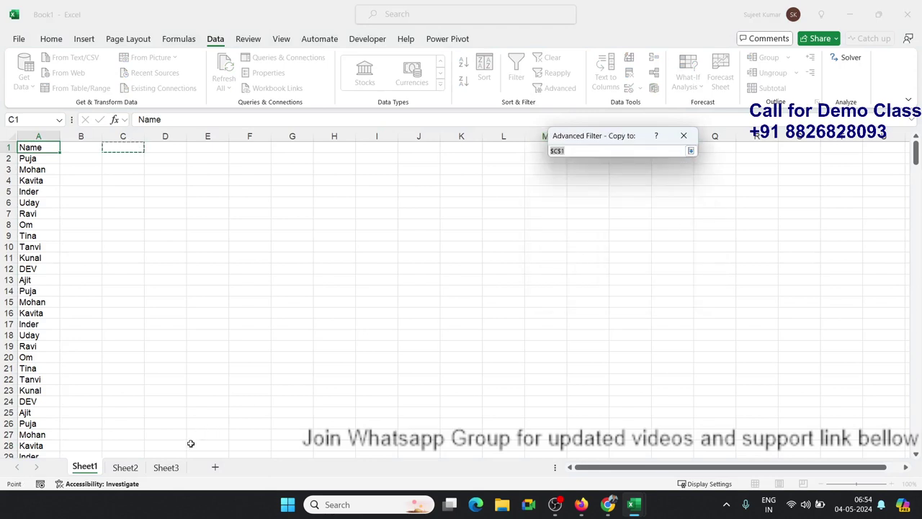
left_click(129, 466)
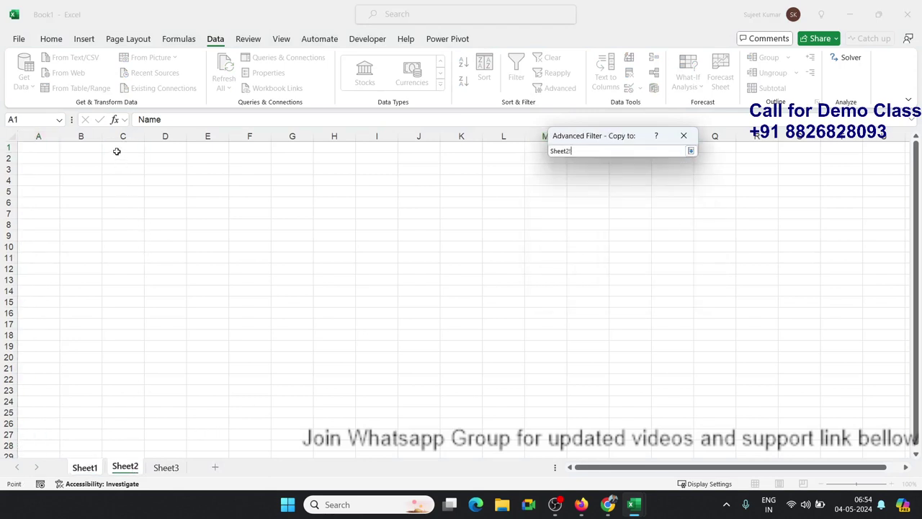
left_click(85, 146)
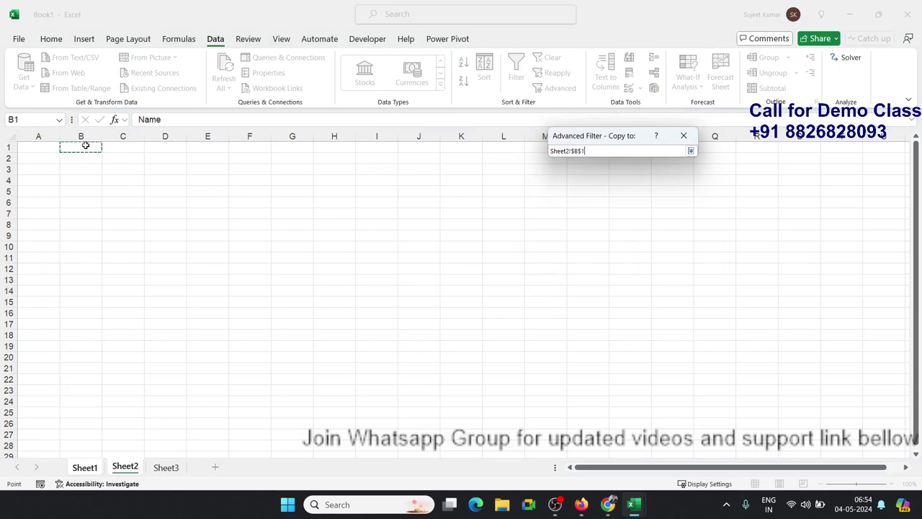
left_click(690, 151)
left_click(611, 264)
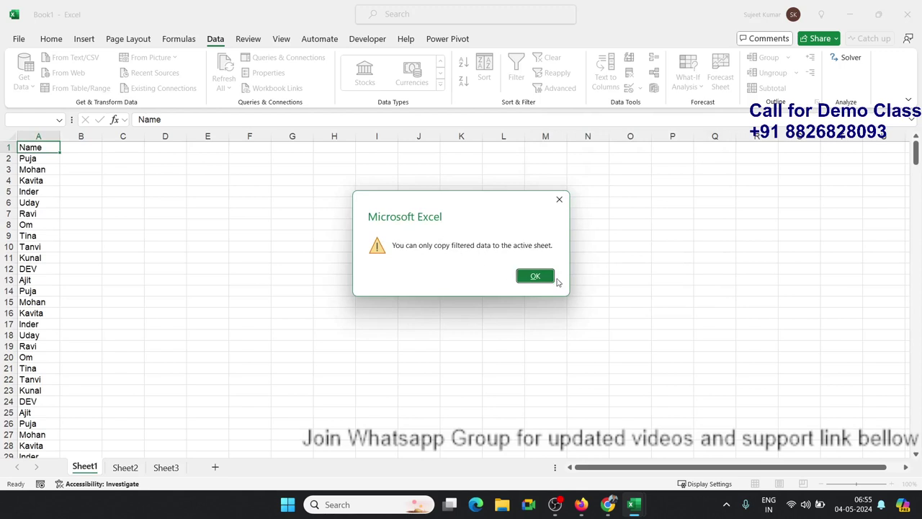
left_click(552, 278)
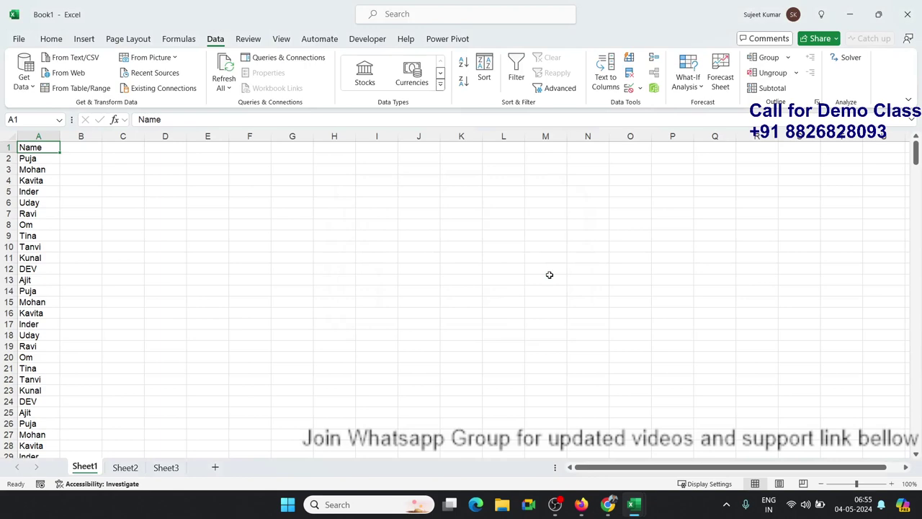
key("alt+Tab")
key("alt+Tab")
mouse_move(606, 507)
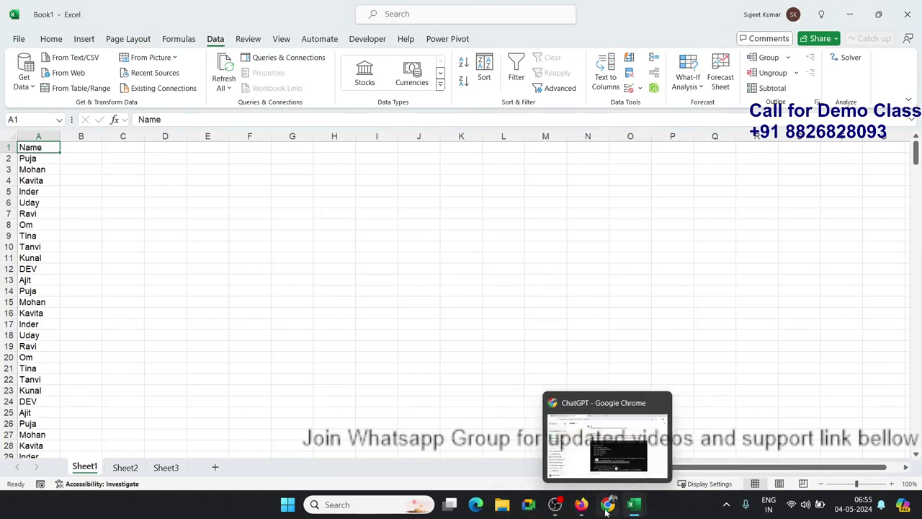
- Flip between the ChatGPT and Copilot answers and scroll through ChatGPT's Dictionary macro
left_click(614, 465)
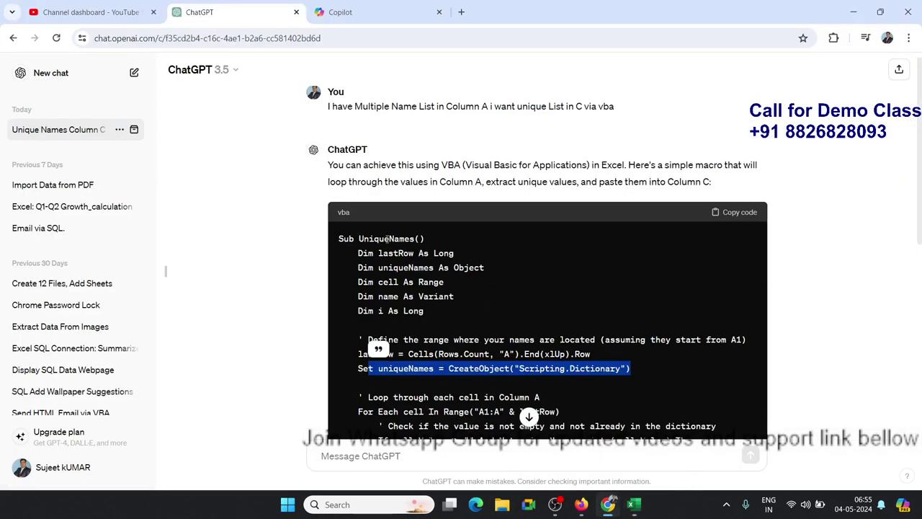
left_click(350, 18)
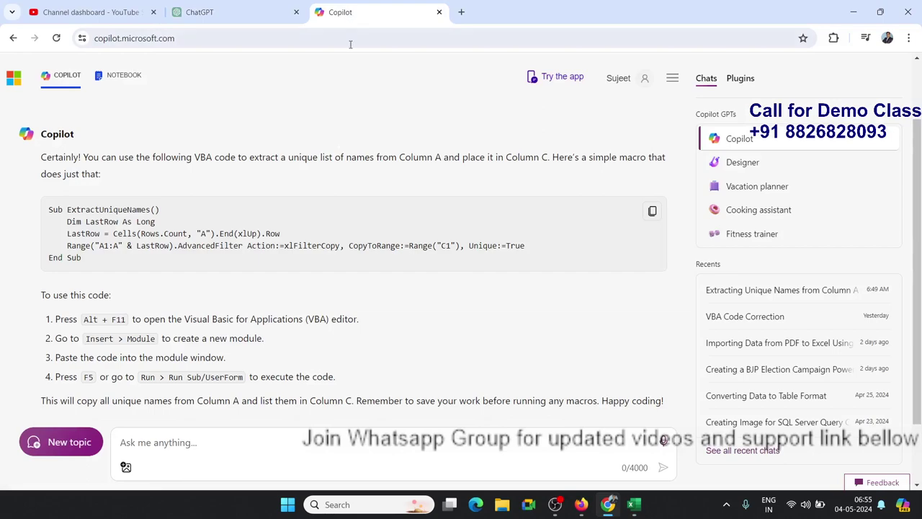
left_click(240, 10)
scroll(379, 285, "down", 5)
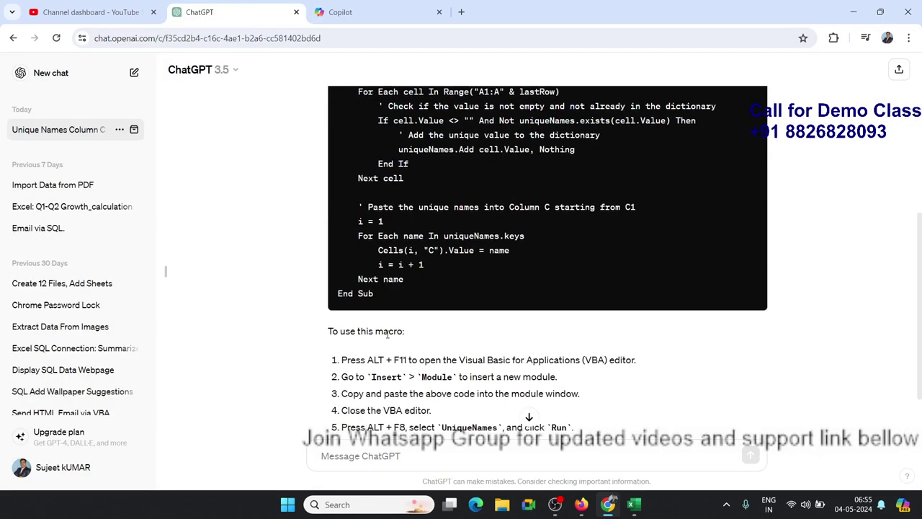
scroll(387, 331, "up", 1)
scroll(387, 331, "up", 1)
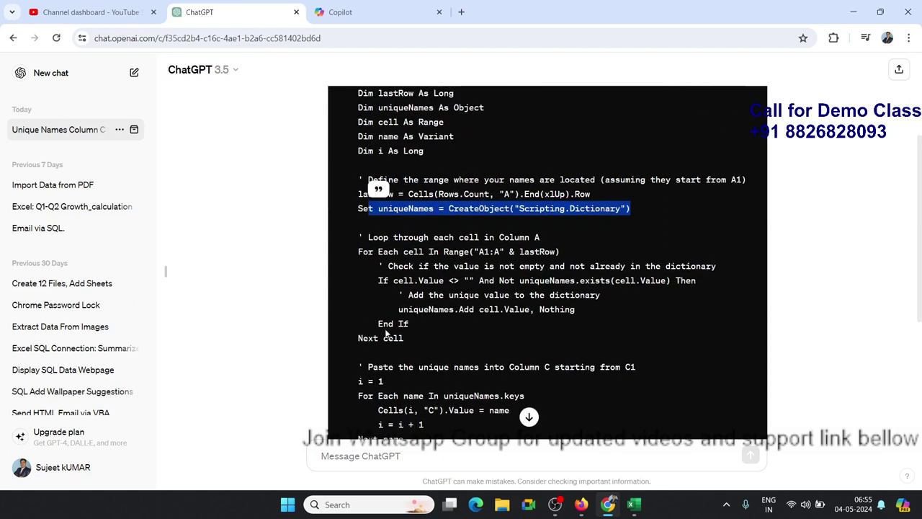
left_click(398, 284)
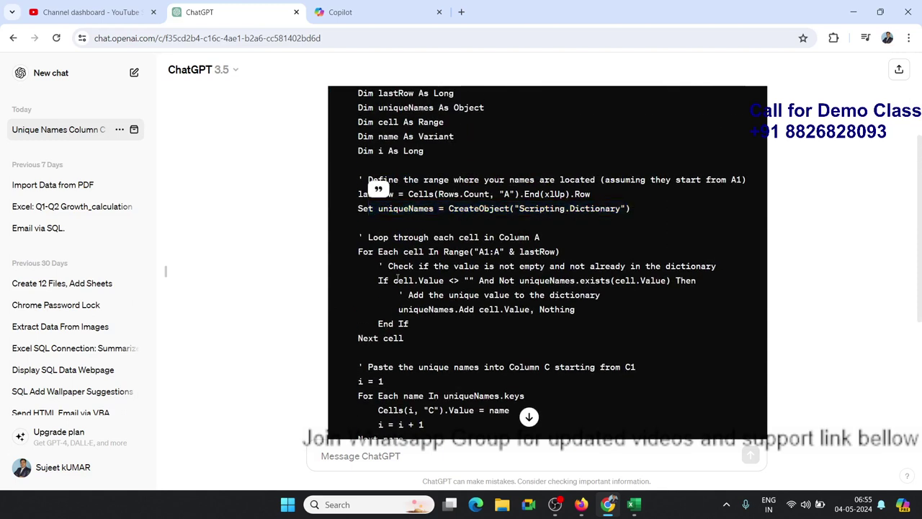
- Select Copilot's ExtractUniqueNames macro and its AdvancedFilter-to-End Sub lines, then bring back the VBA editor
left_click(338, 17)
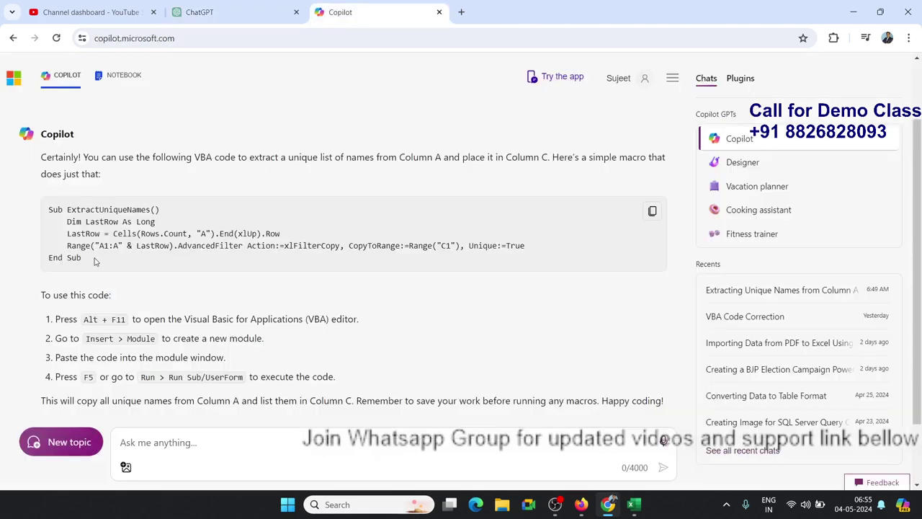
left_click_drag(90, 259, 44, 214)
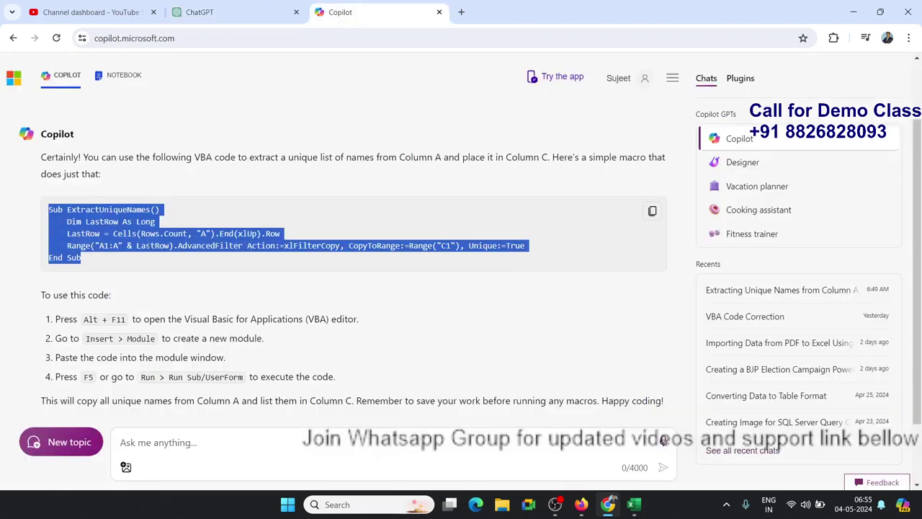
left_click(137, 244)
left_click_drag(77, 245, 577, 259)
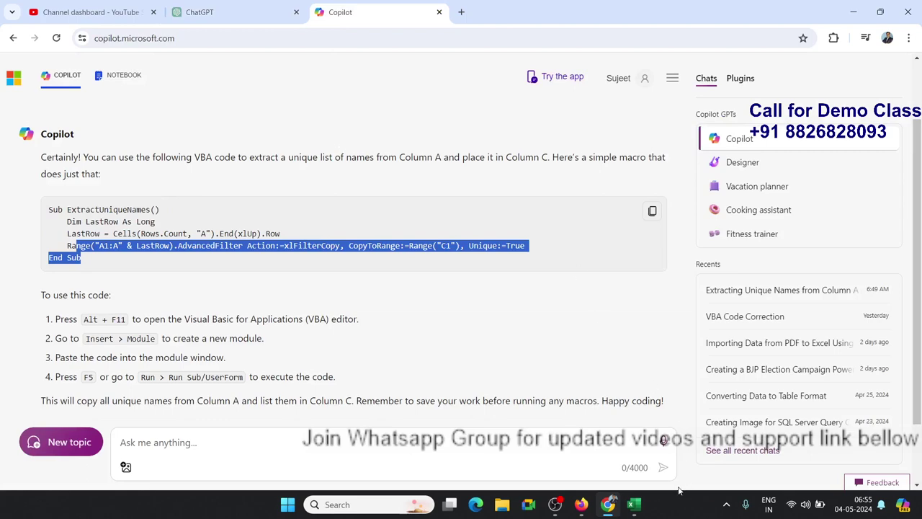
mouse_move(643, 513)
left_click(620, 477)
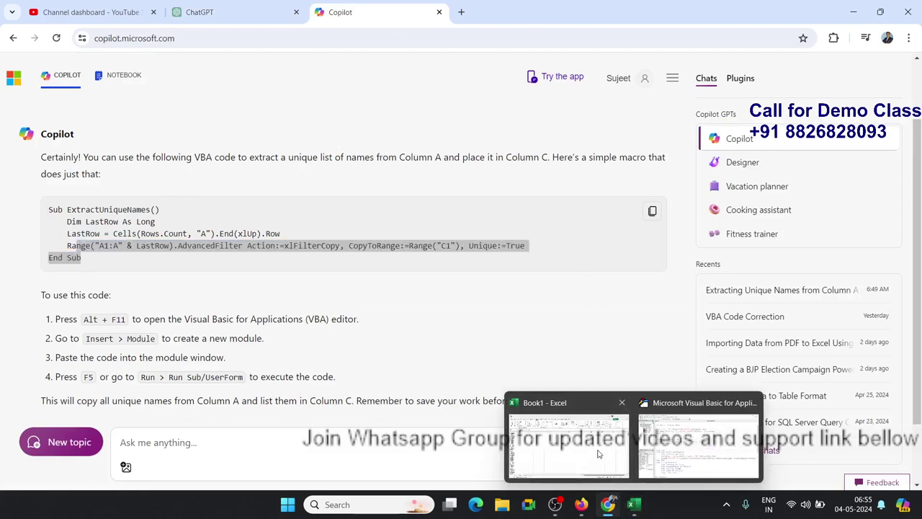
- Select and review the body of the rr_1 Collection macro in Module1
mouse_move(631, 514)
left_click(699, 442)
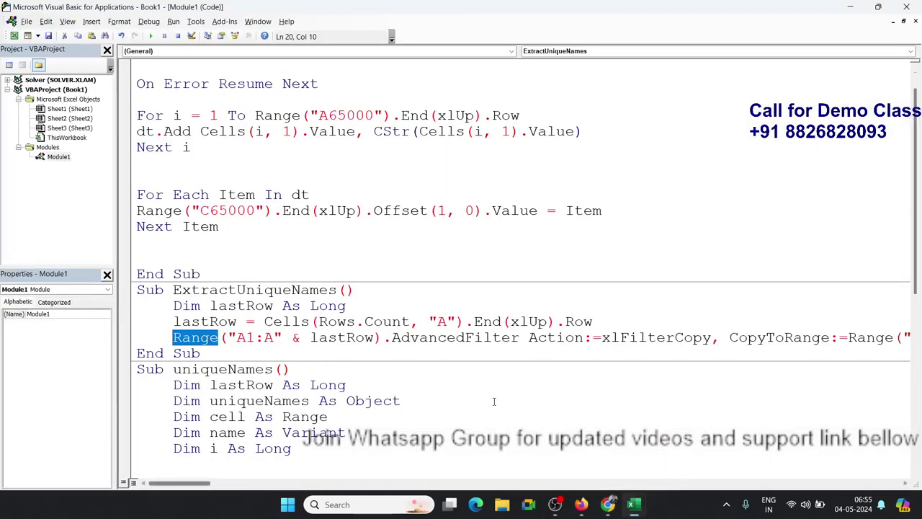
left_click_drag(221, 258, 125, 129)
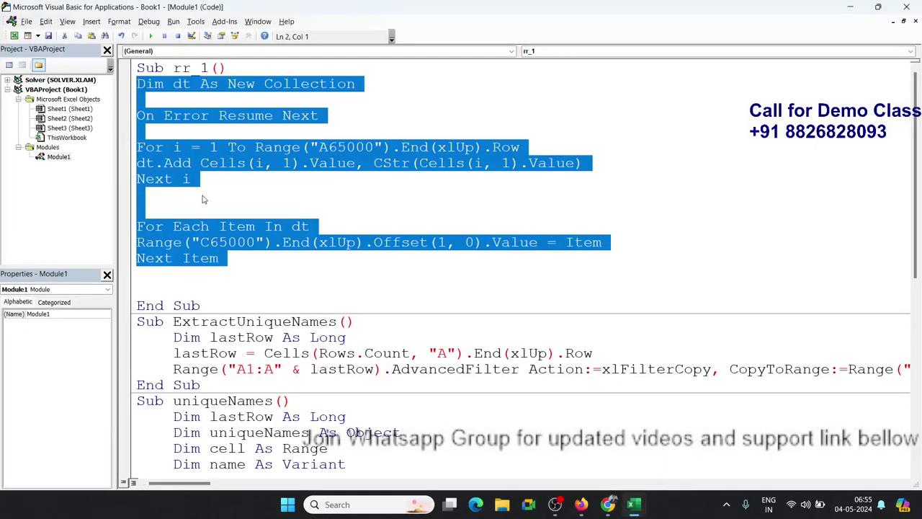
left_click(203, 199)
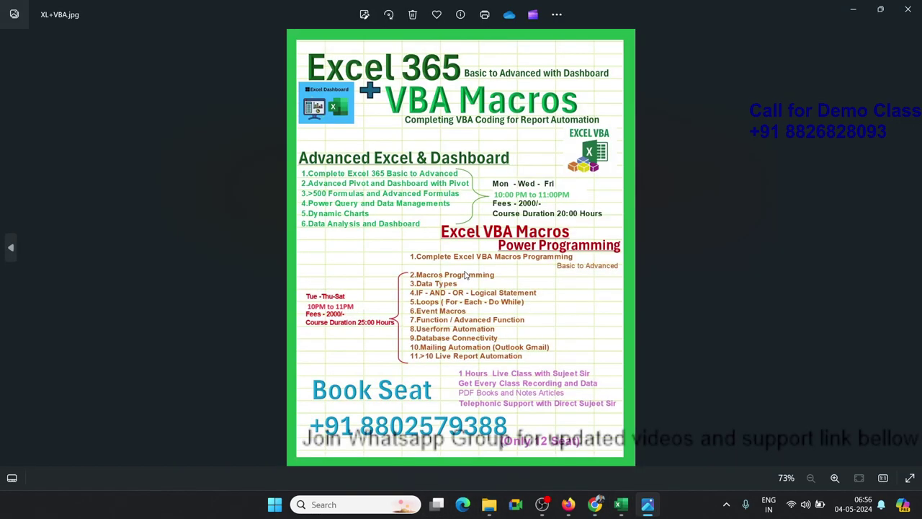
scroll(386, 281, "up", 1)
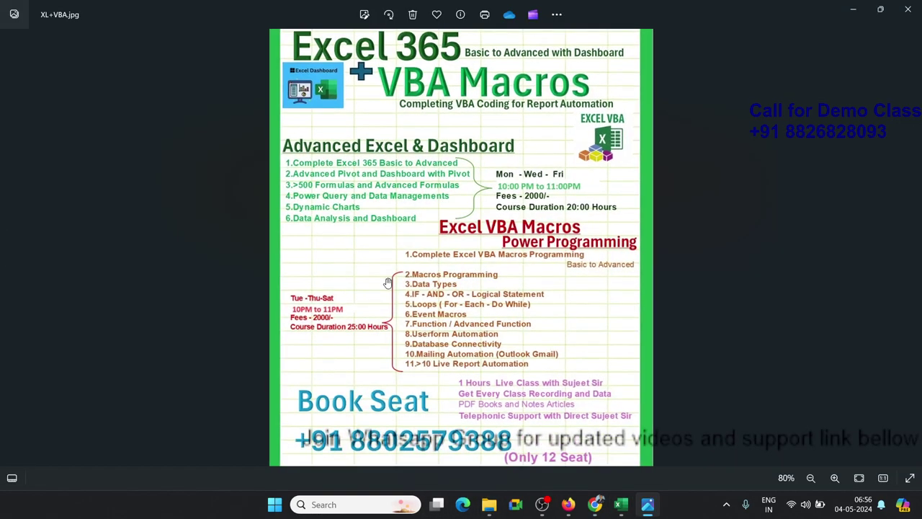
scroll(388, 283, "down", 1)
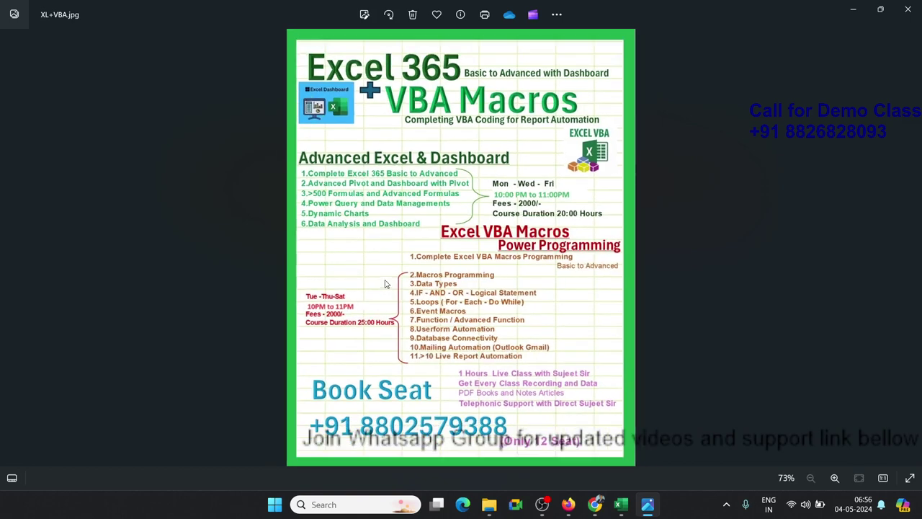